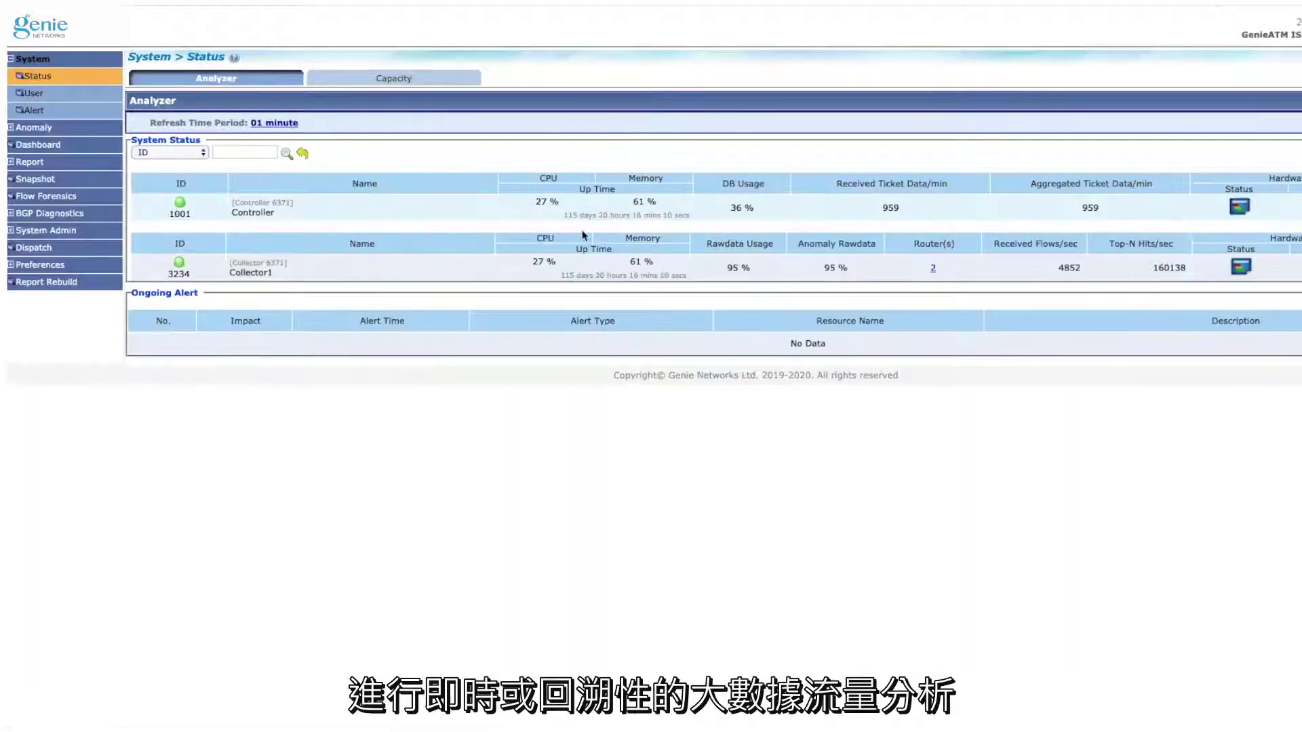
- Expand the Anomaly pages in the GenieATM sidebar
click(10, 127)
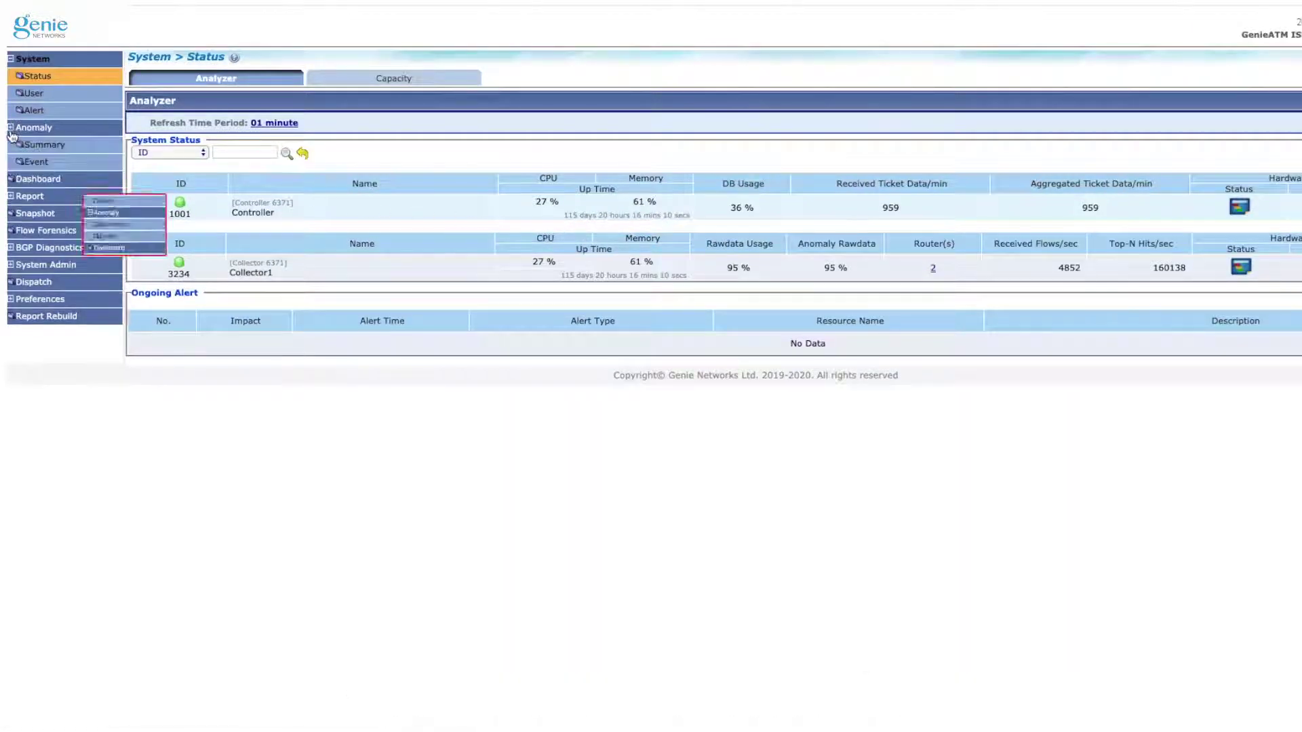
- Open the anomaly event list and bring up the summary report for anomaly A124423
click(34, 162)
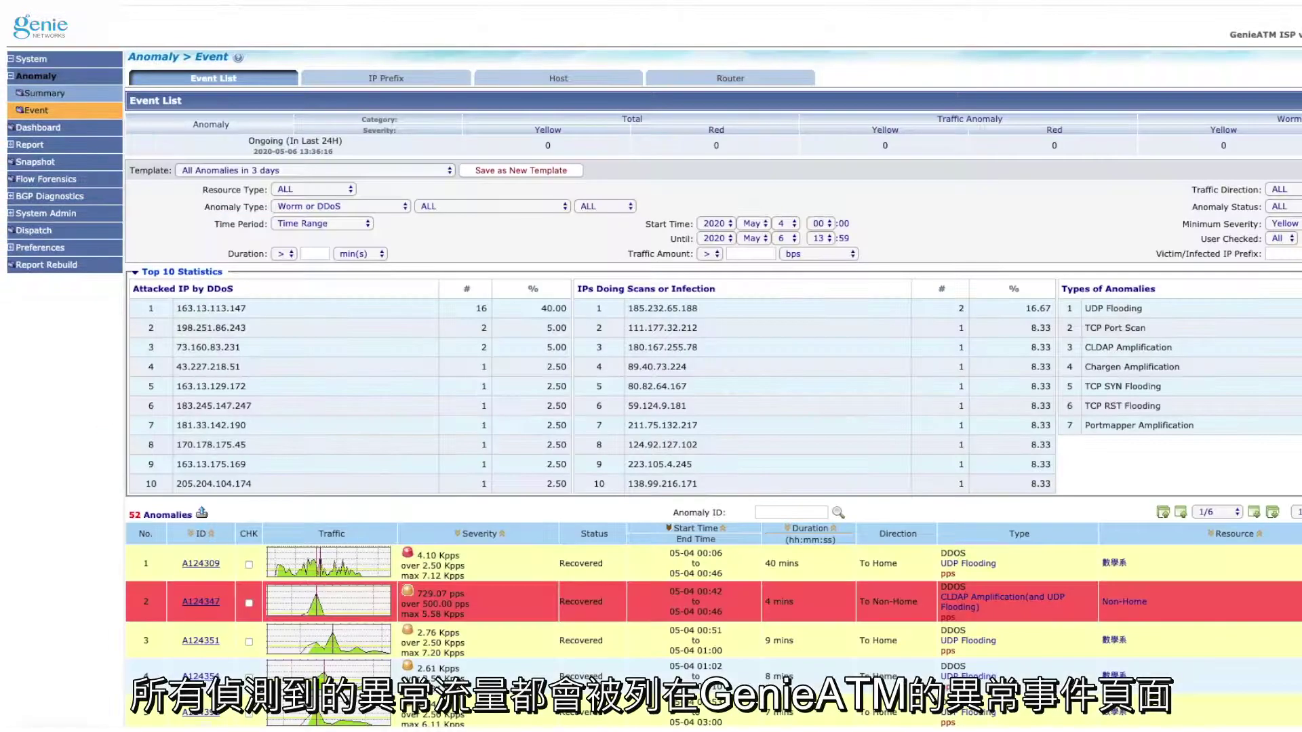
scroll(407, 271, down, 3)
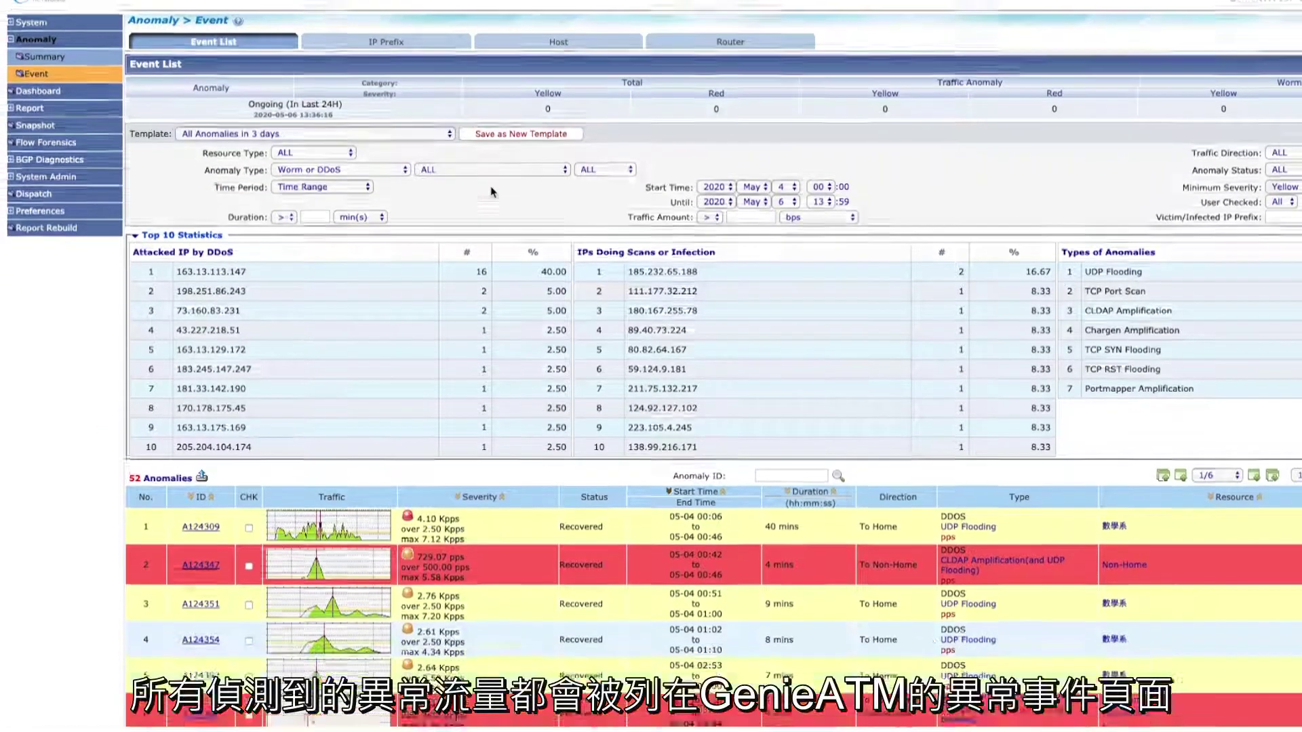
scroll(325, 379, down, 1)
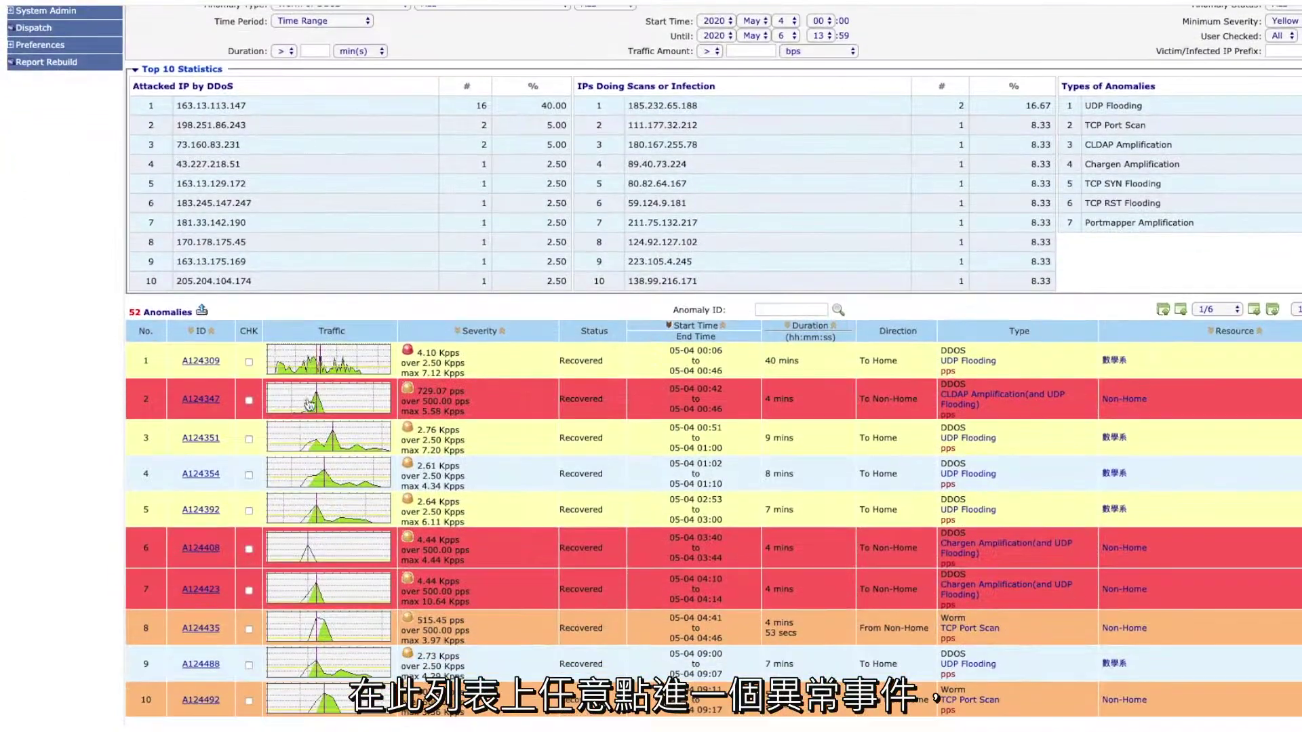
scroll(274, 455, down, 1)
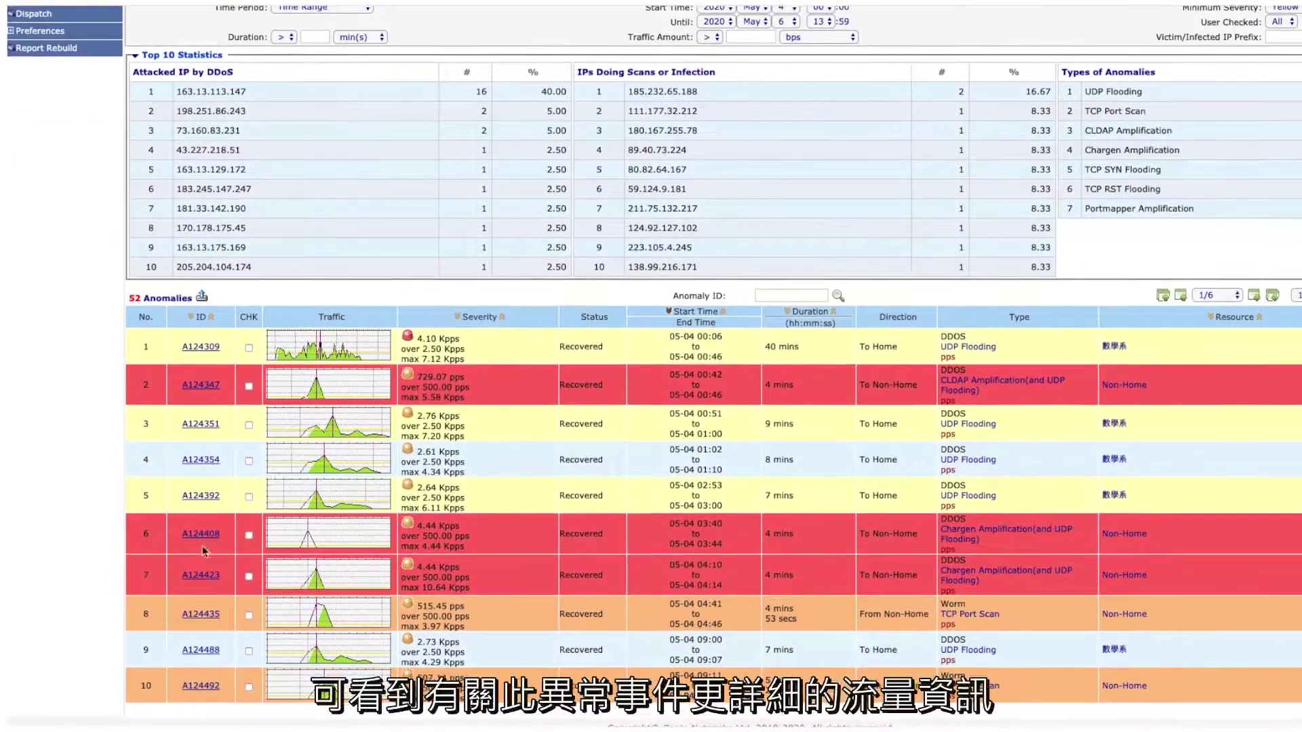
click(206, 575)
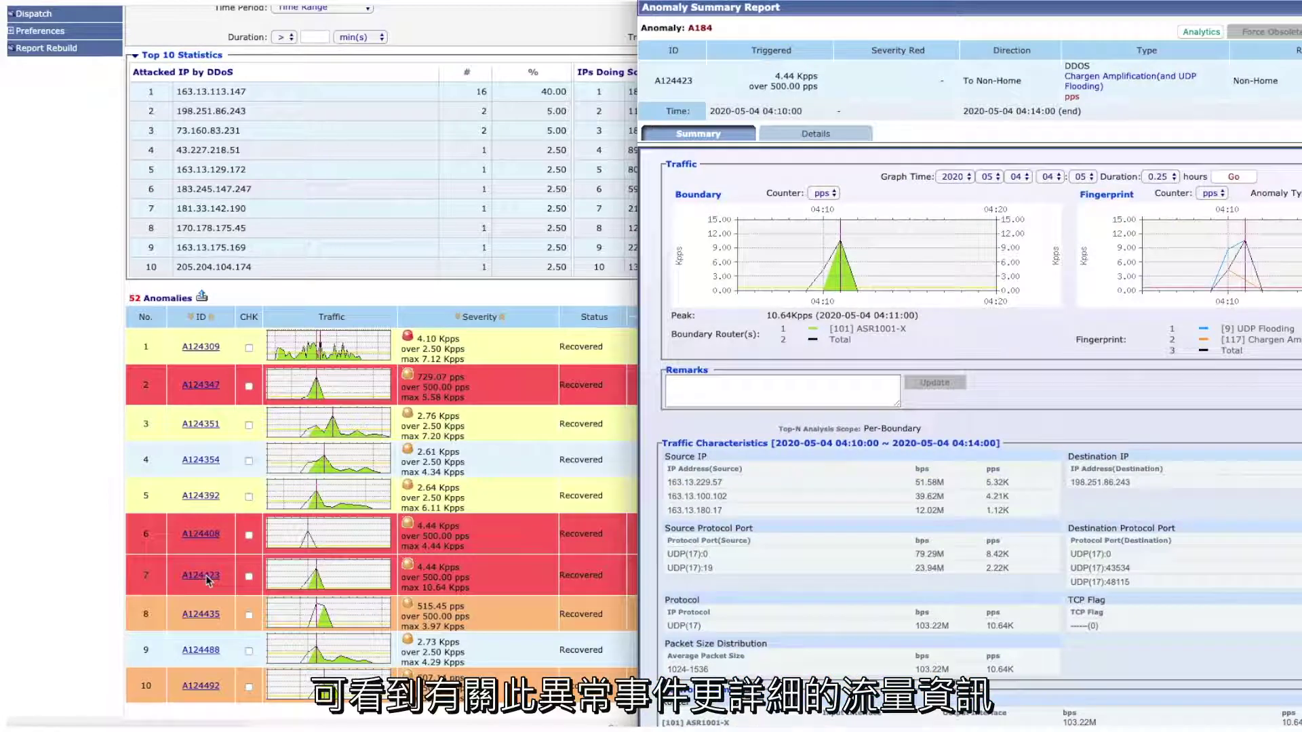
- Launch Genie Analytics for A124423 and review the Chargen Amplification Forensics widgets
click(1201, 32)
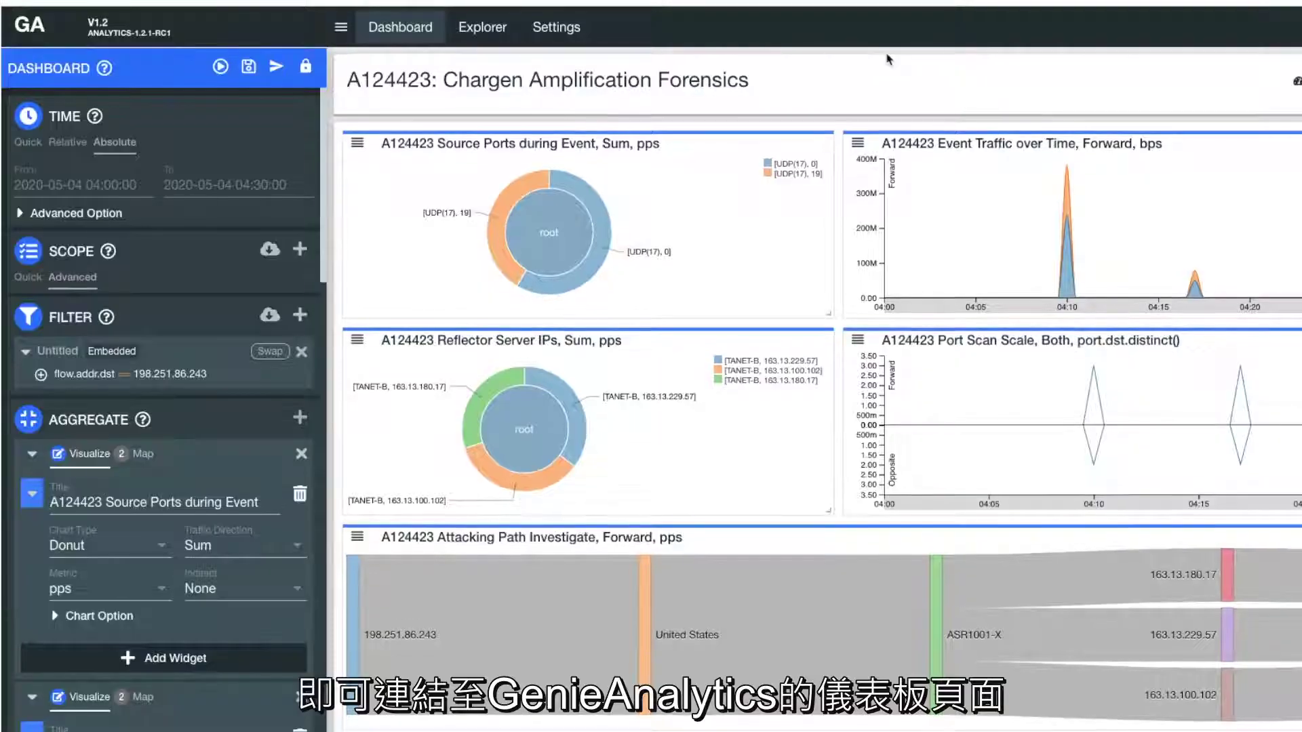
scroll(889, 60, down, 1)
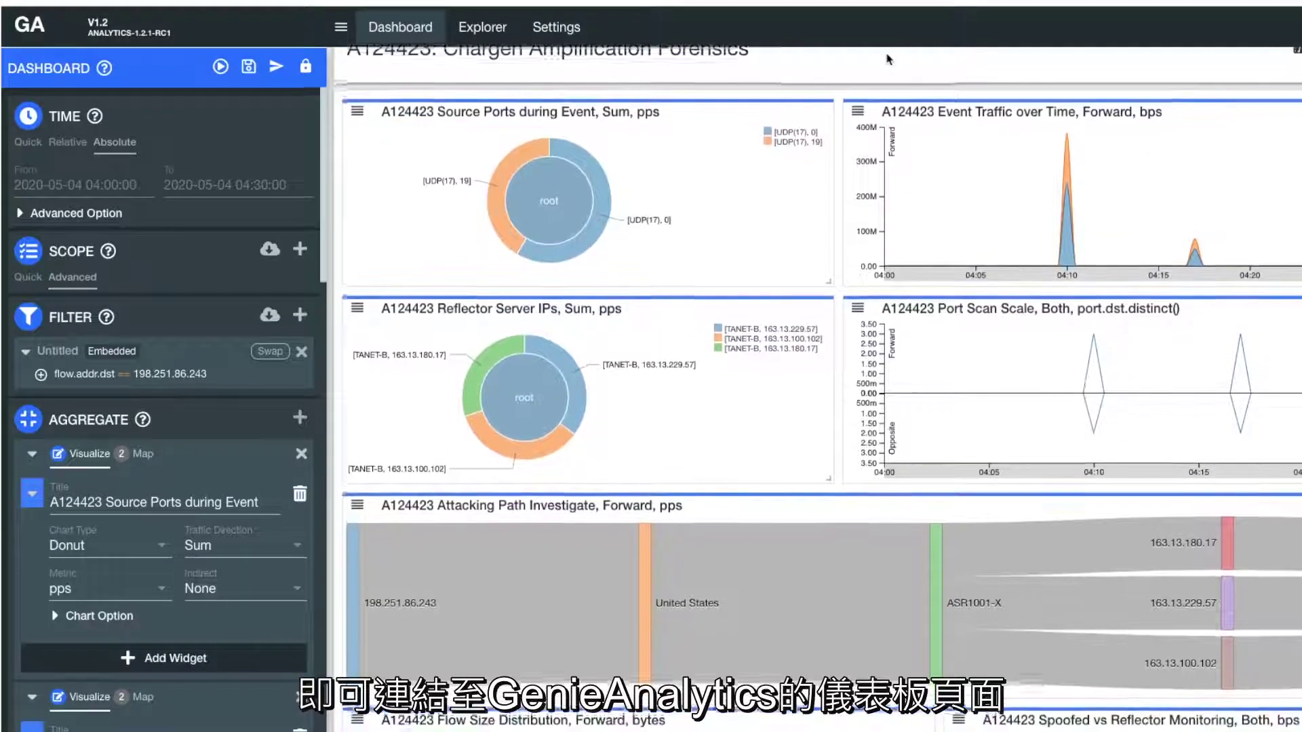
scroll(889, 60, down, 1)
scroll(889, 59, down, 3)
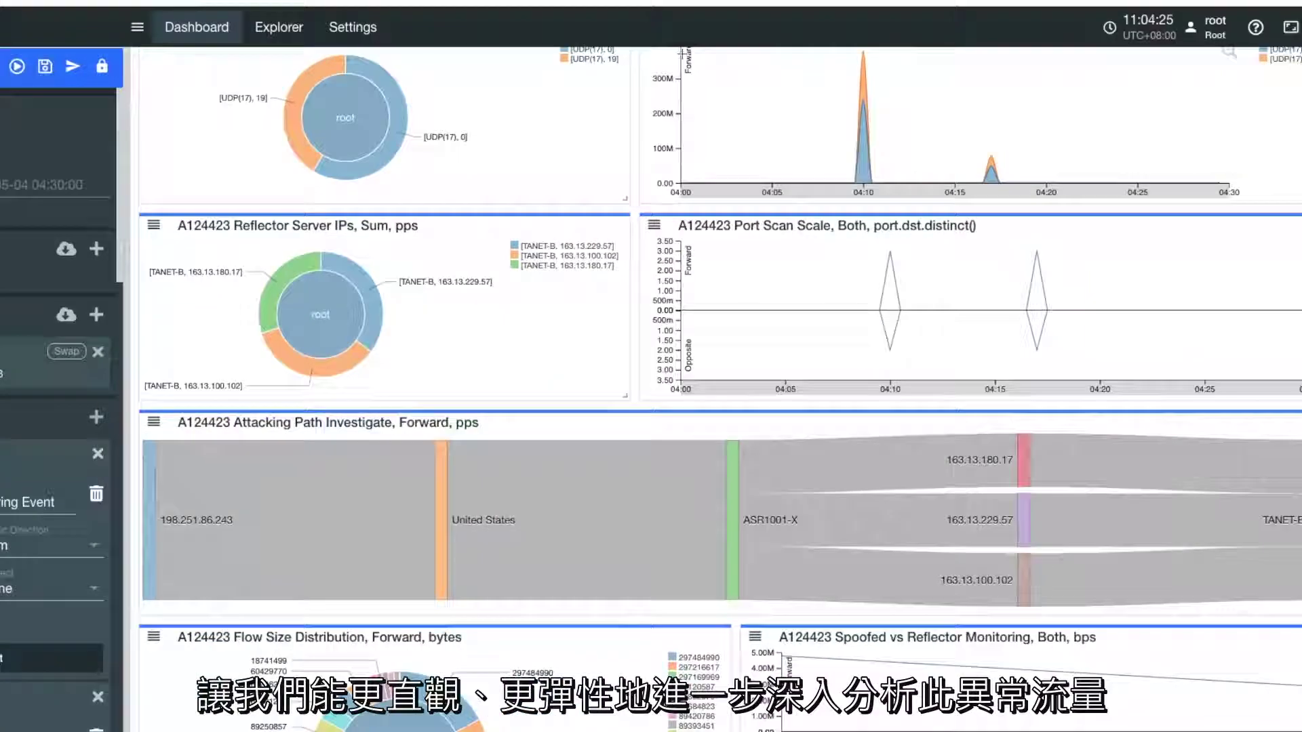
scroll(880, 53, down, 5)
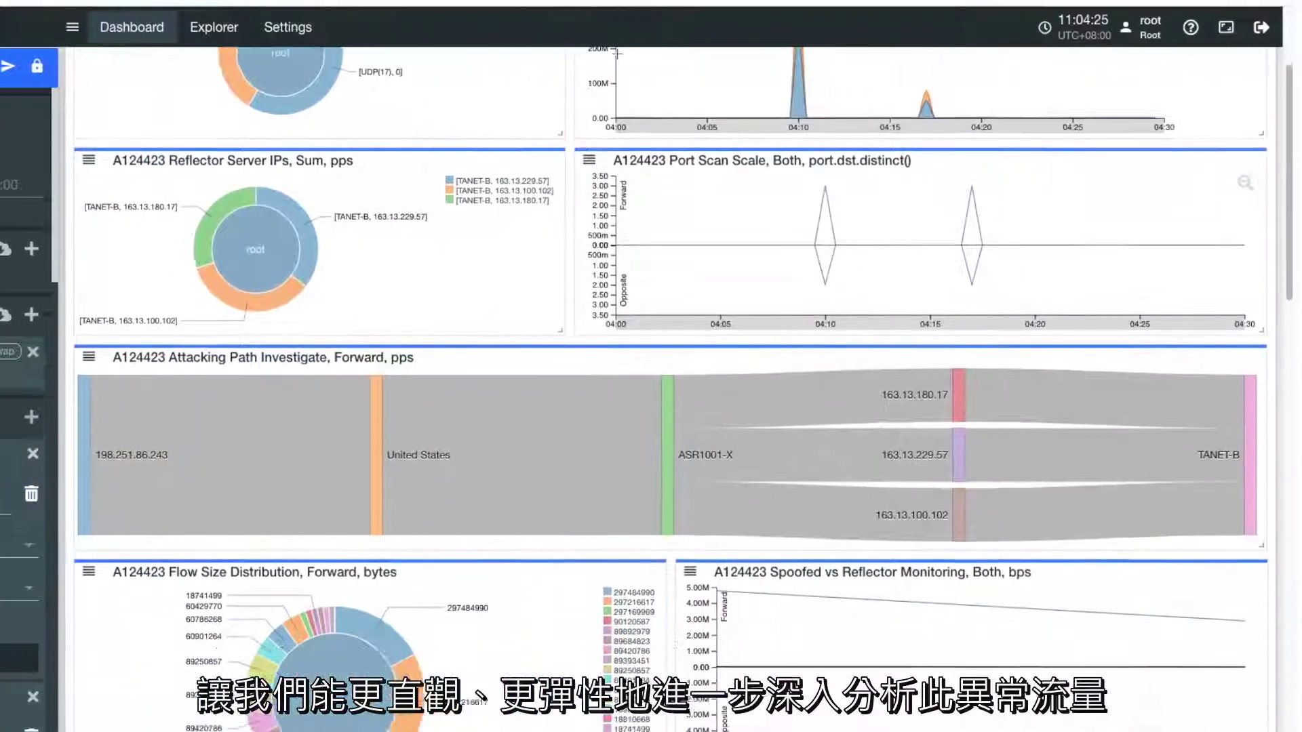
scroll(617, 53, down, 4)
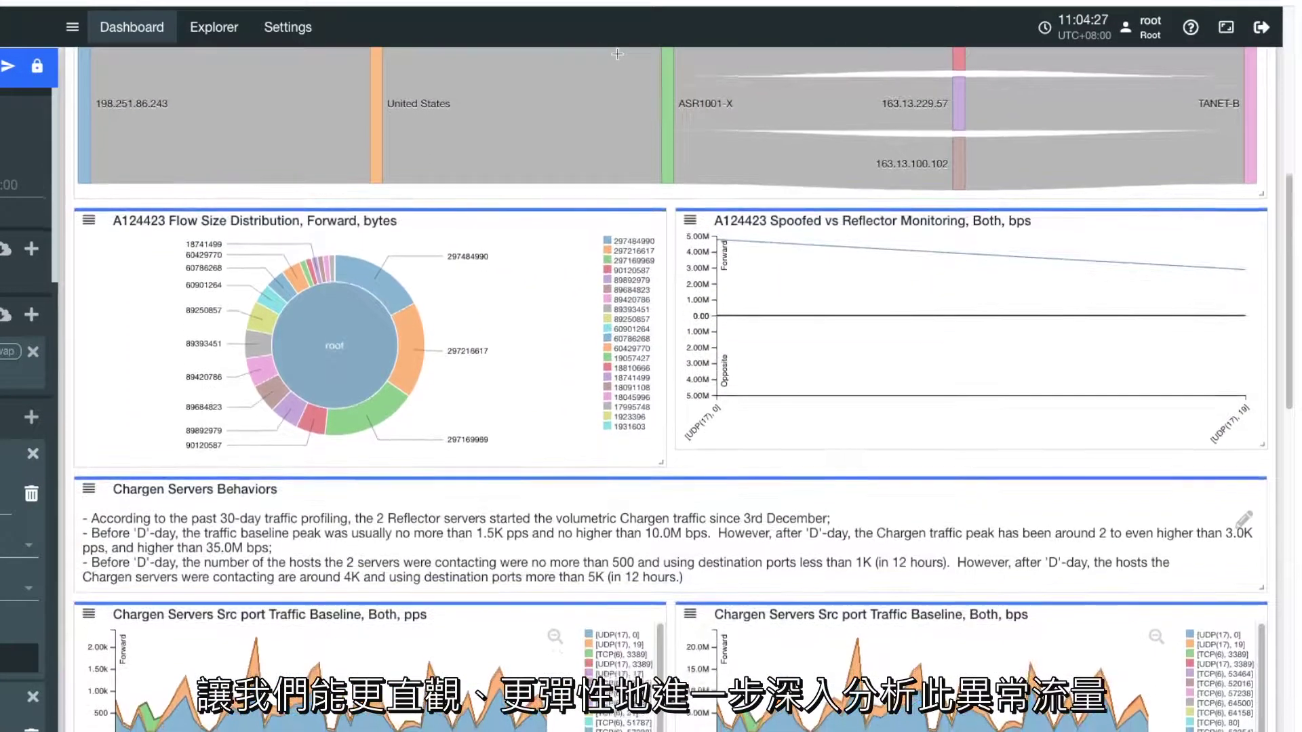
scroll(619, 57, down, 2)
scroll(617, 53, down, 2)
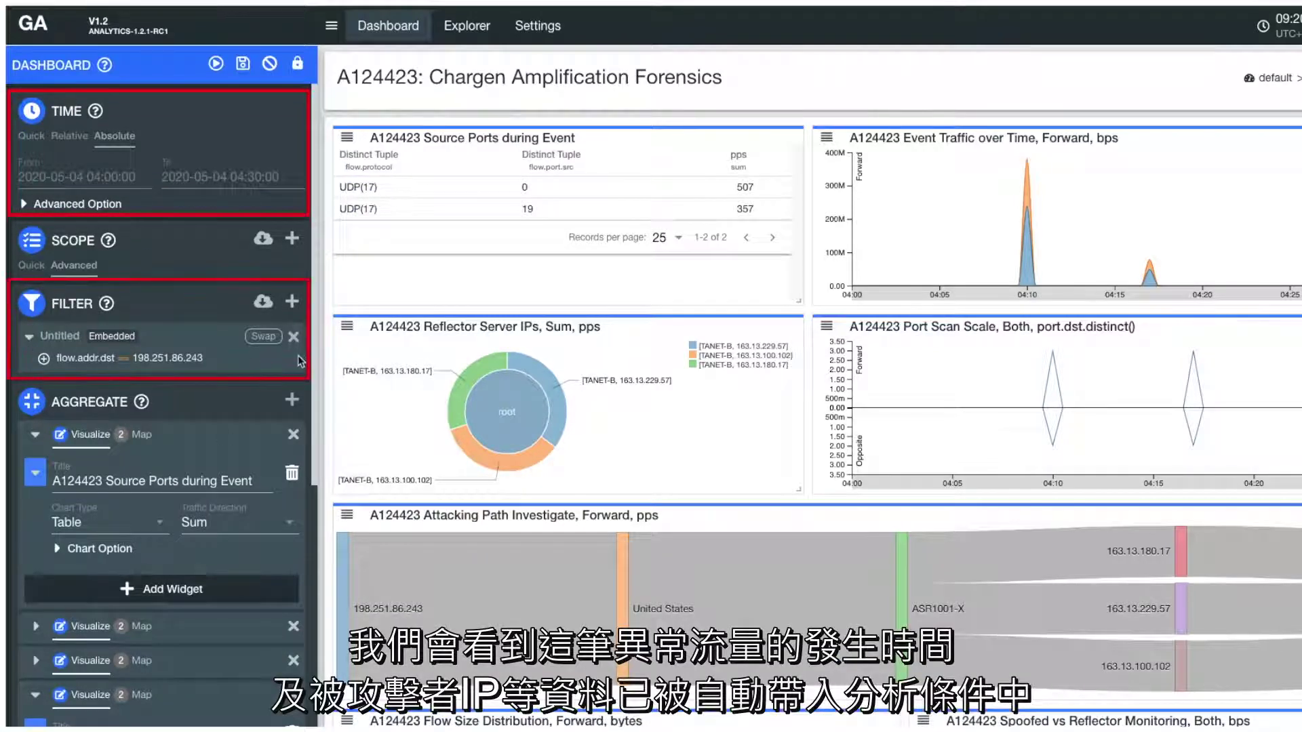
scroll(410, 406, down, 3)
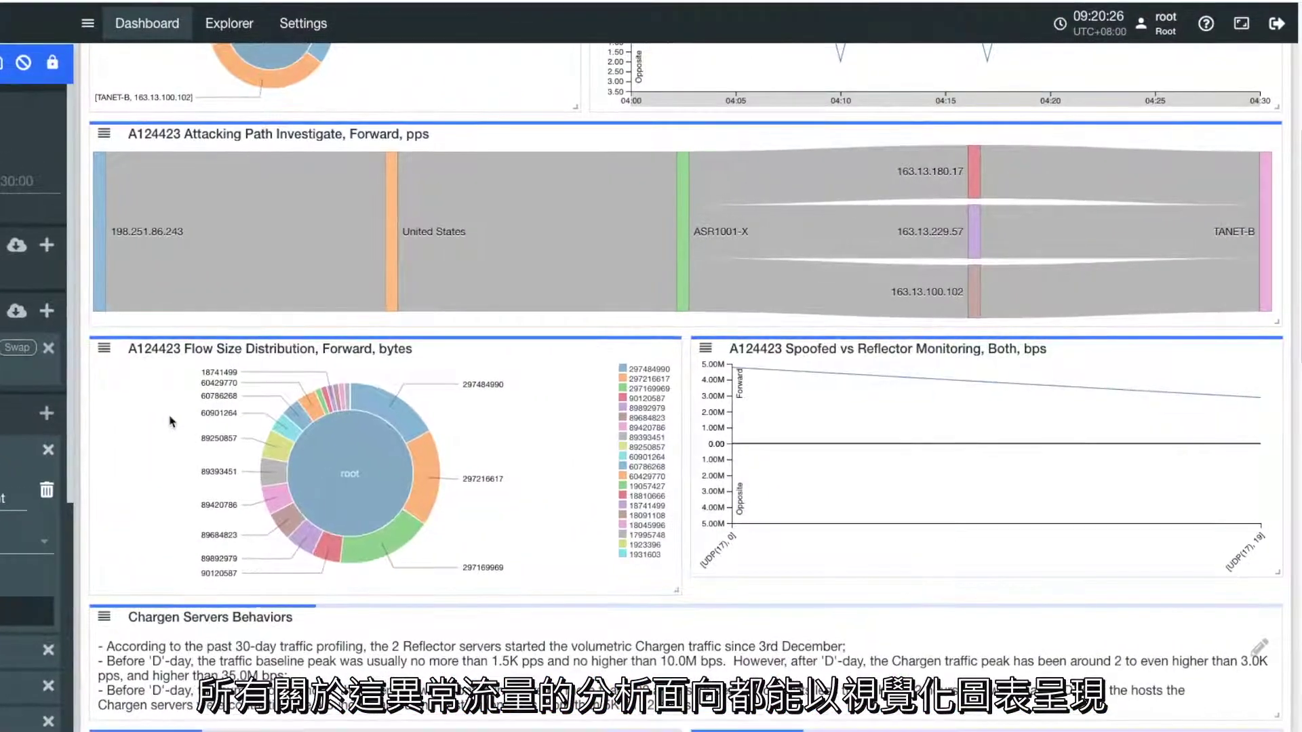
scroll(171, 422, down, 10)
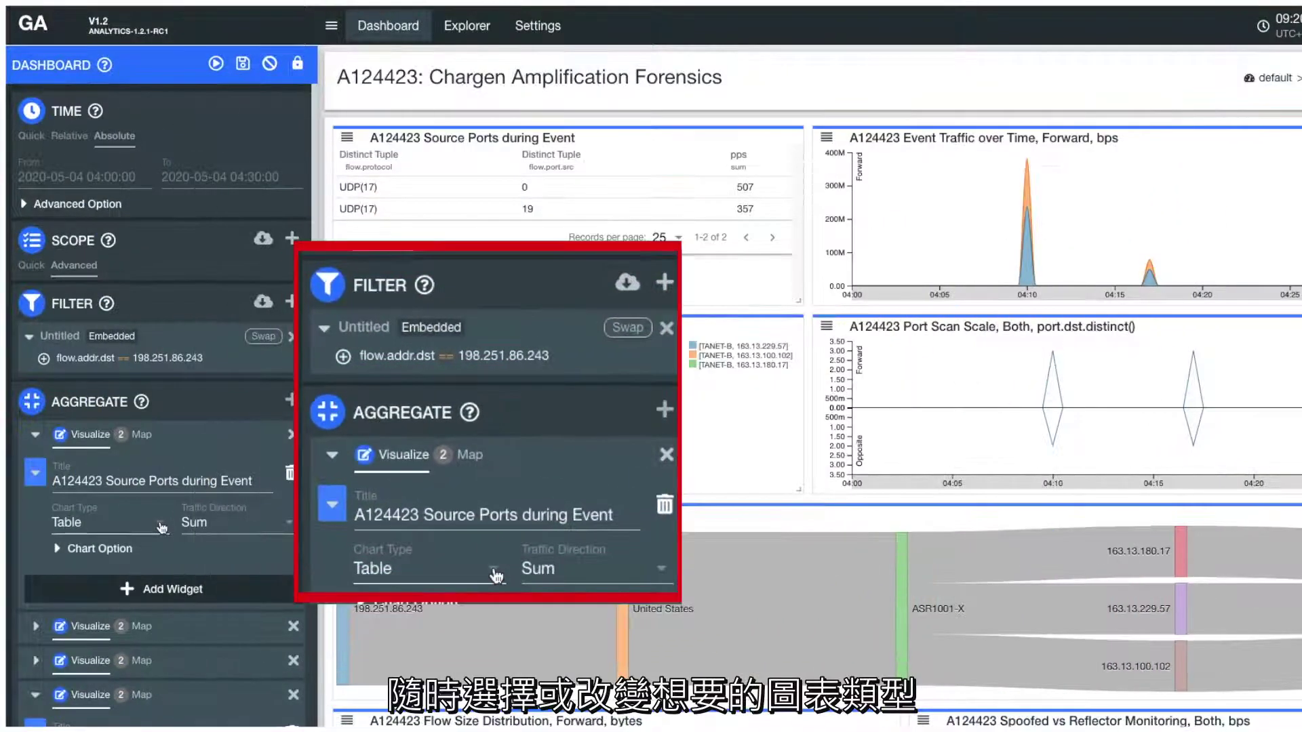
- Change the Source Ports during Event widget's chart type to Donut
click(161, 524)
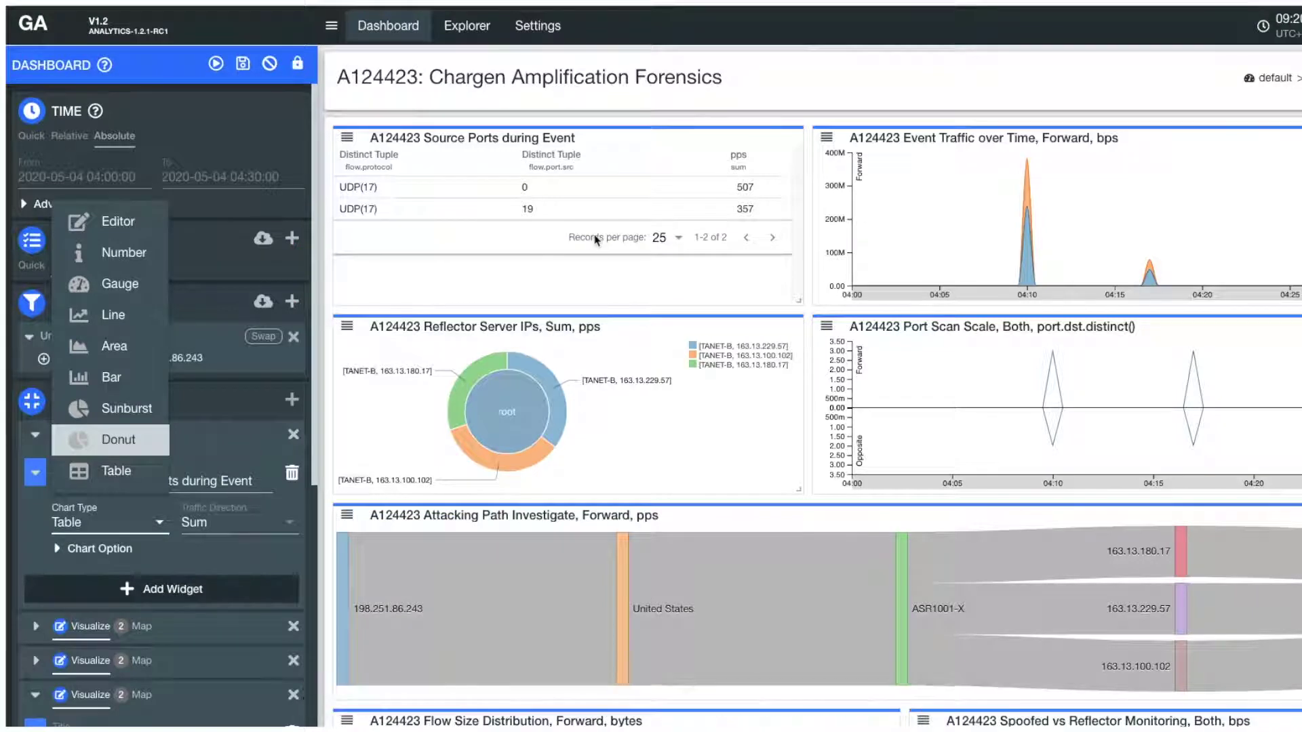
key(Return)
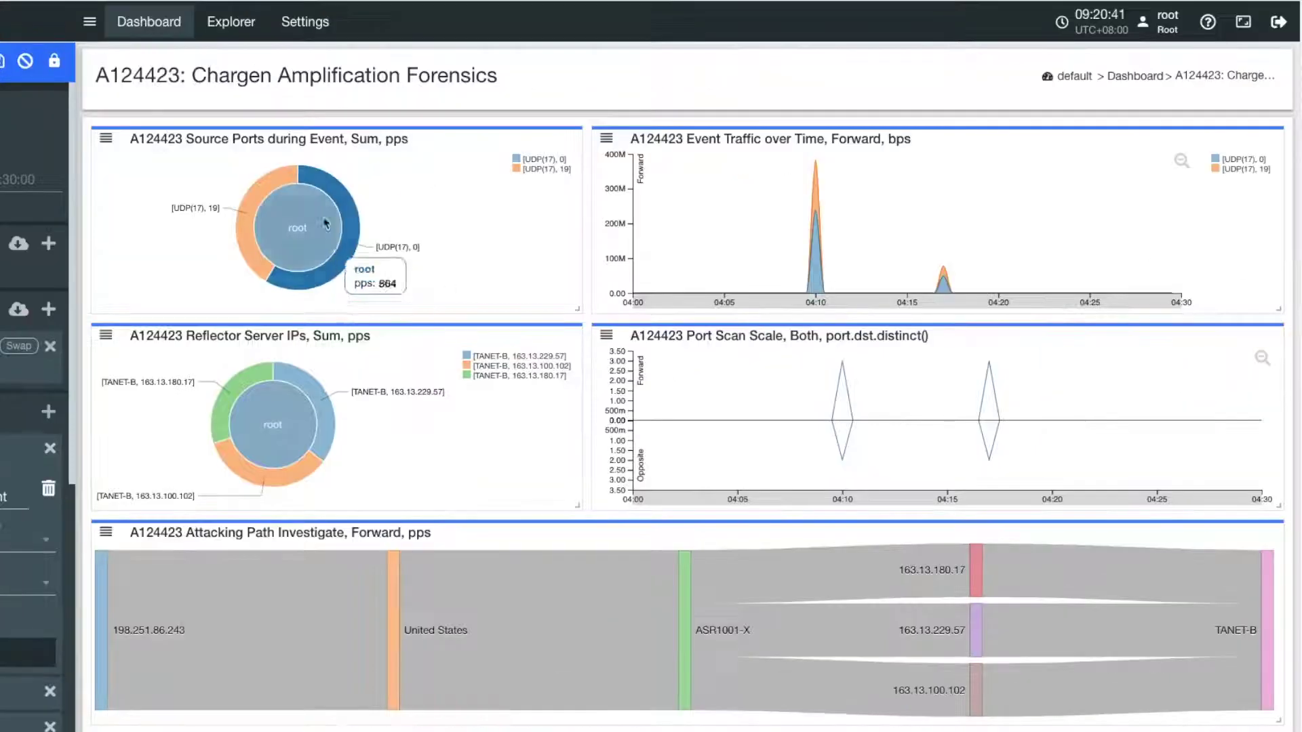
mouse_move(483, 194)
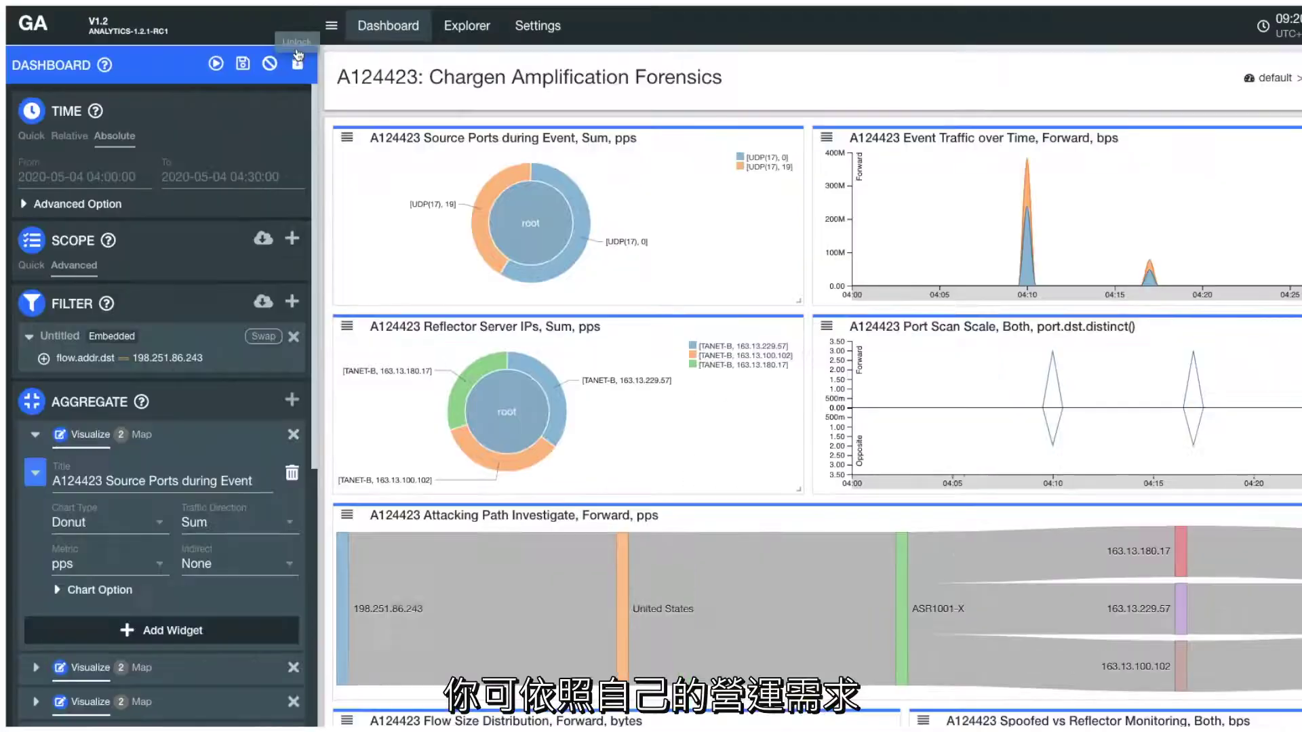
click(297, 59)
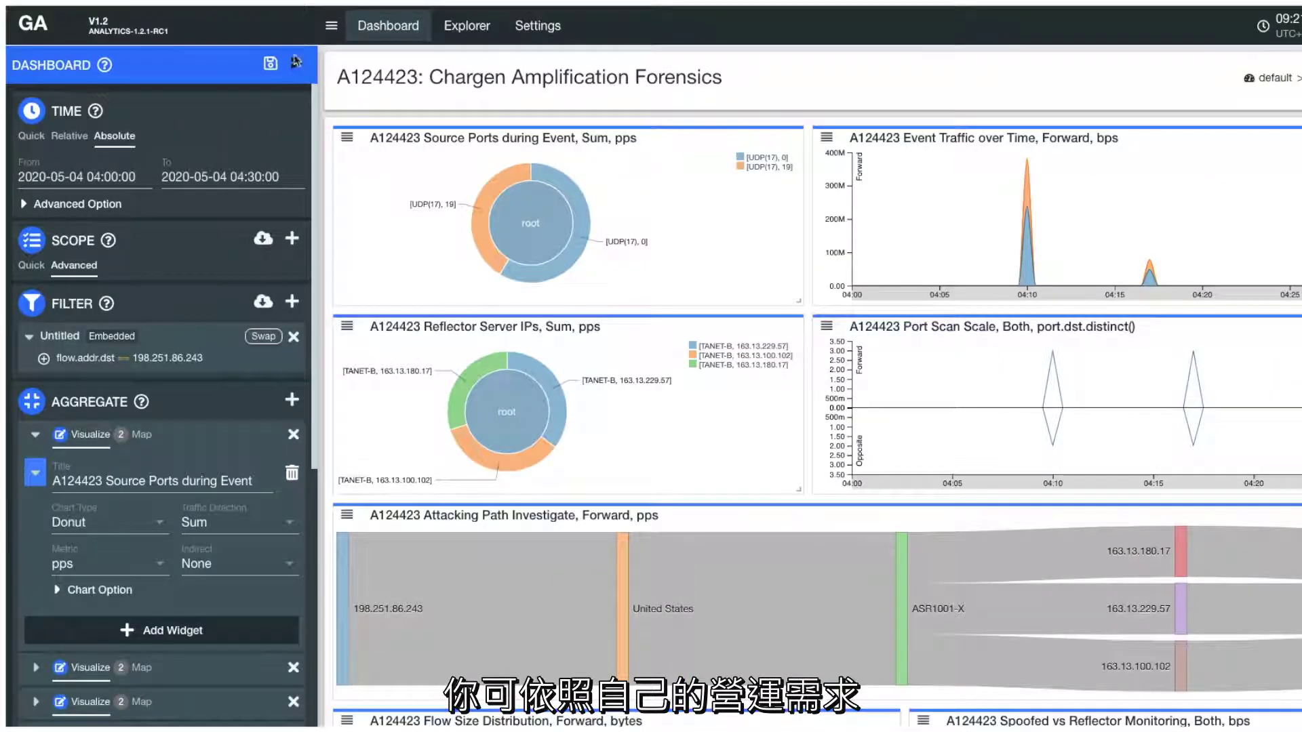
click(138, 436)
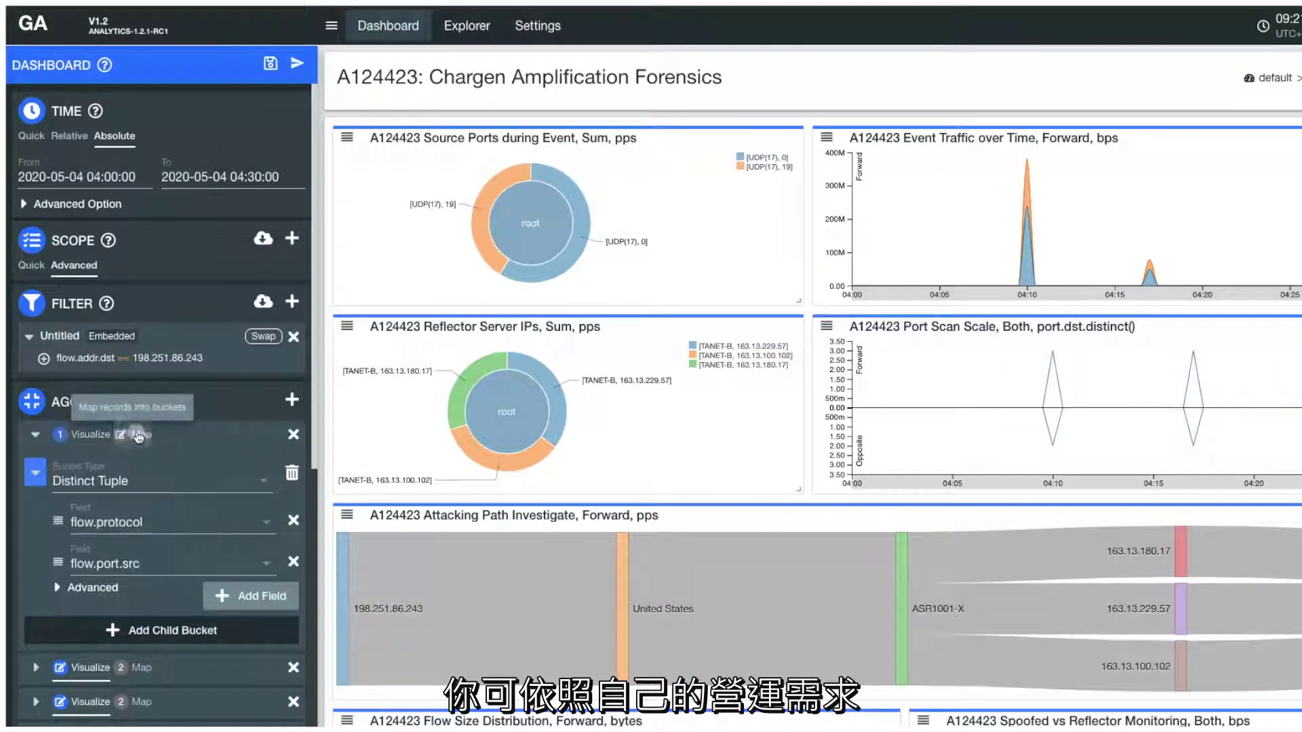
click(211, 532)
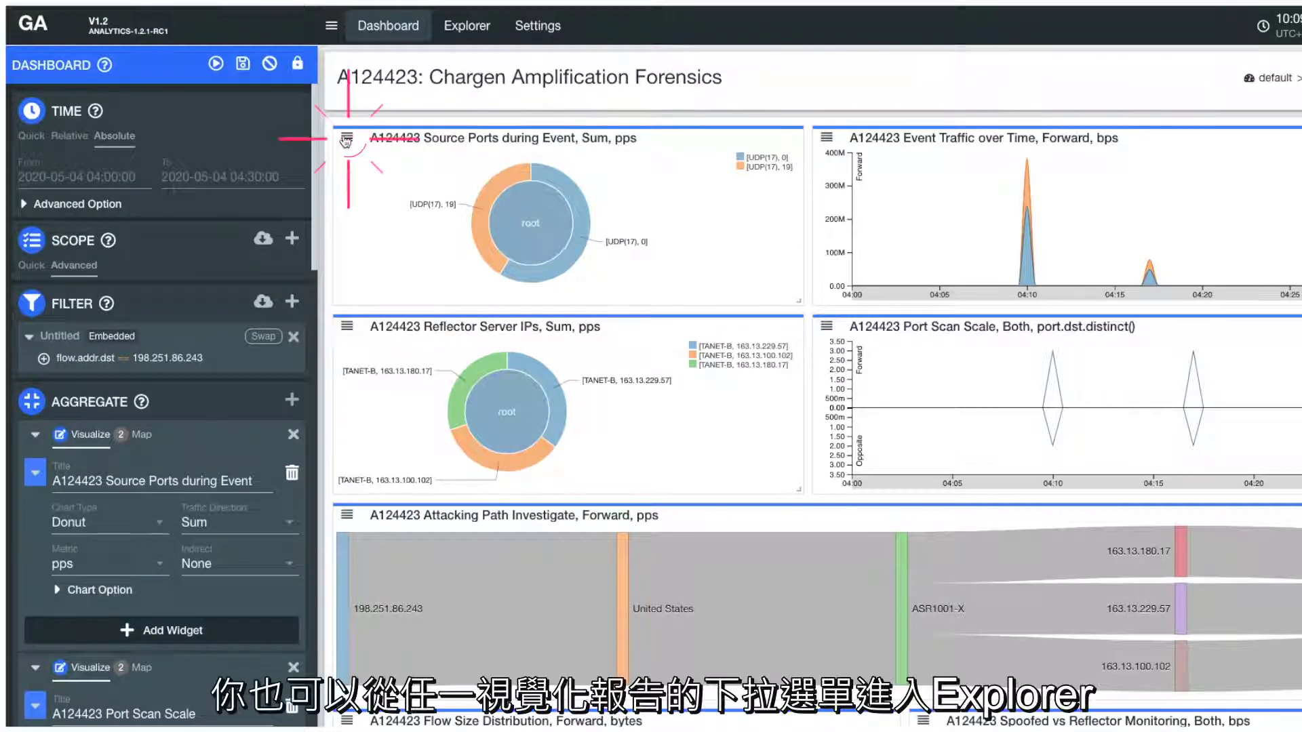
click(347, 140)
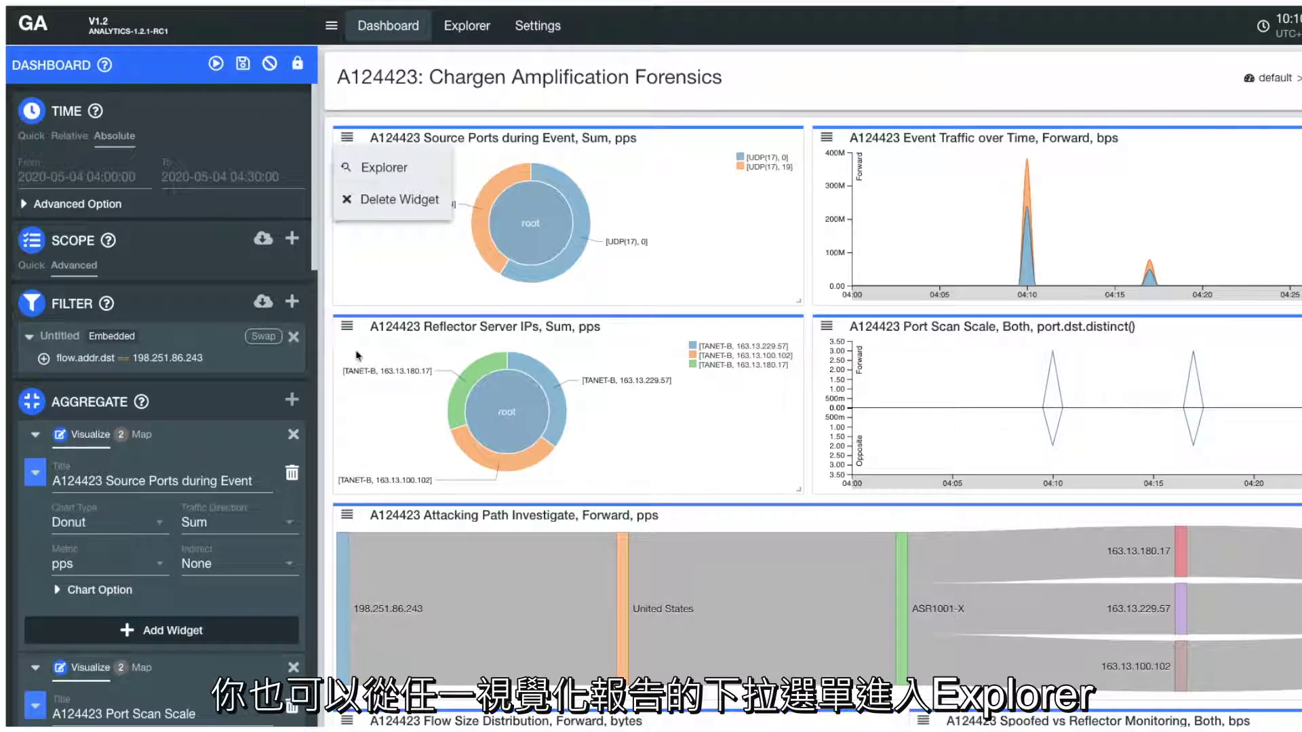
- Explore the Reflector Server IPs widget and filter on reflector 163.13.229.57
click(347, 327)
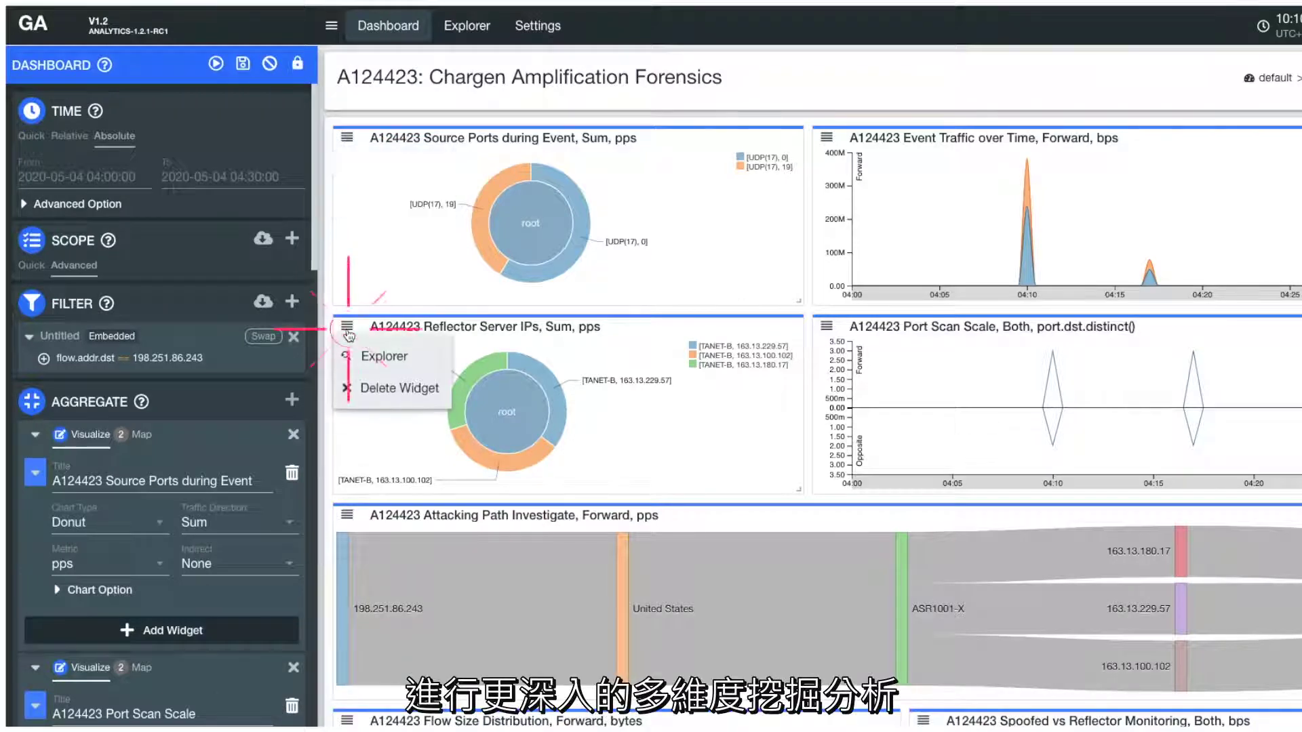
click(376, 365)
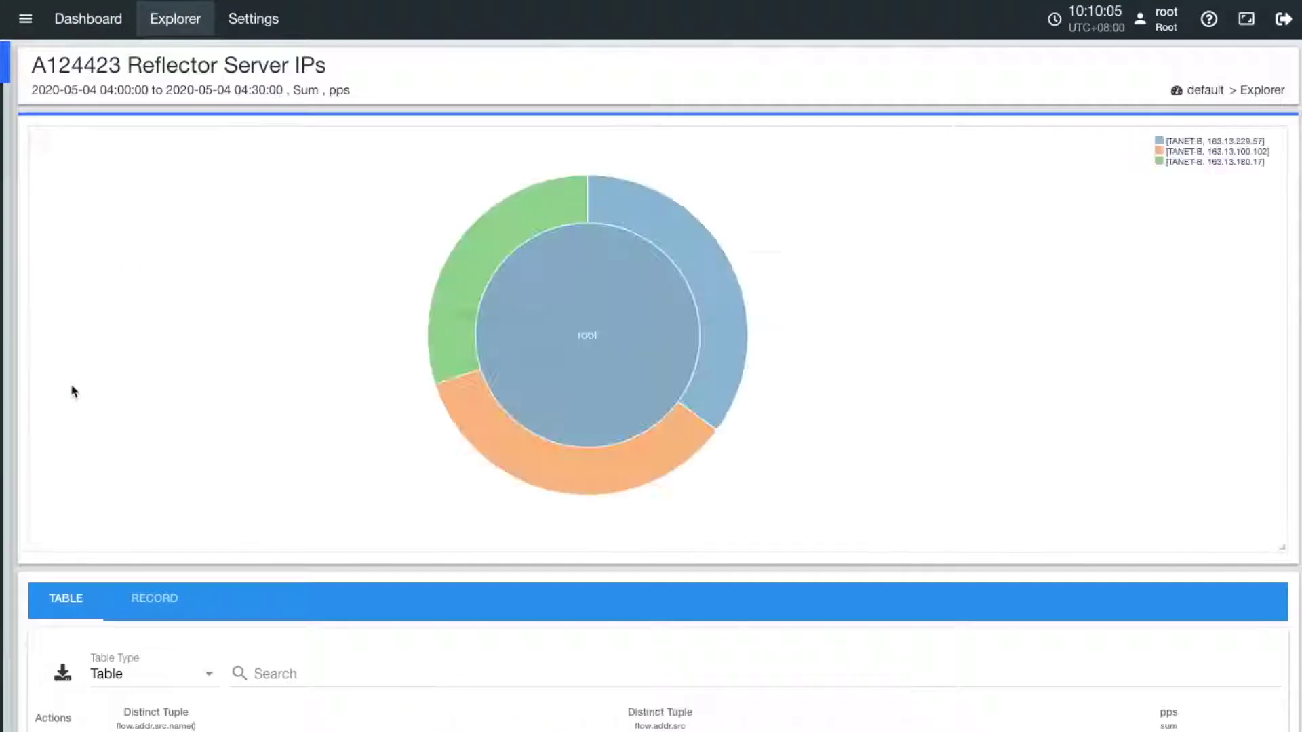
scroll(142, 398, down, 3)
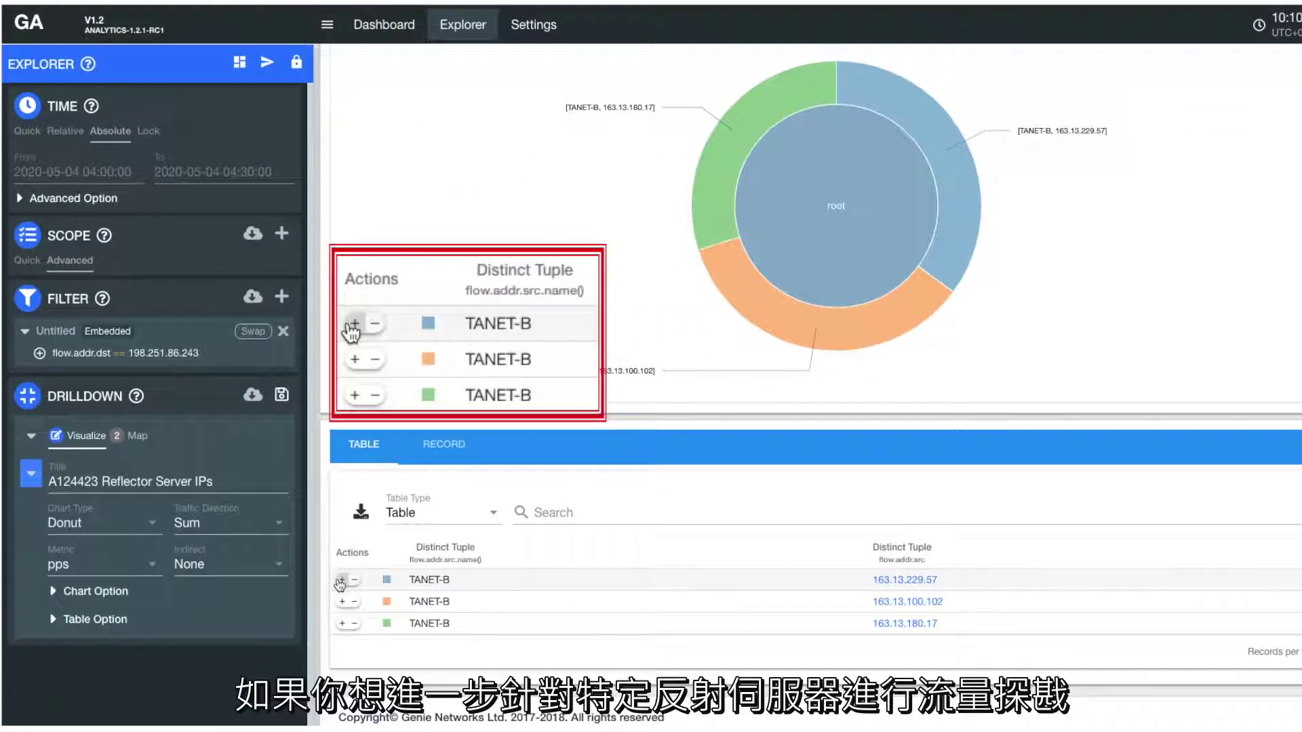
click(341, 580)
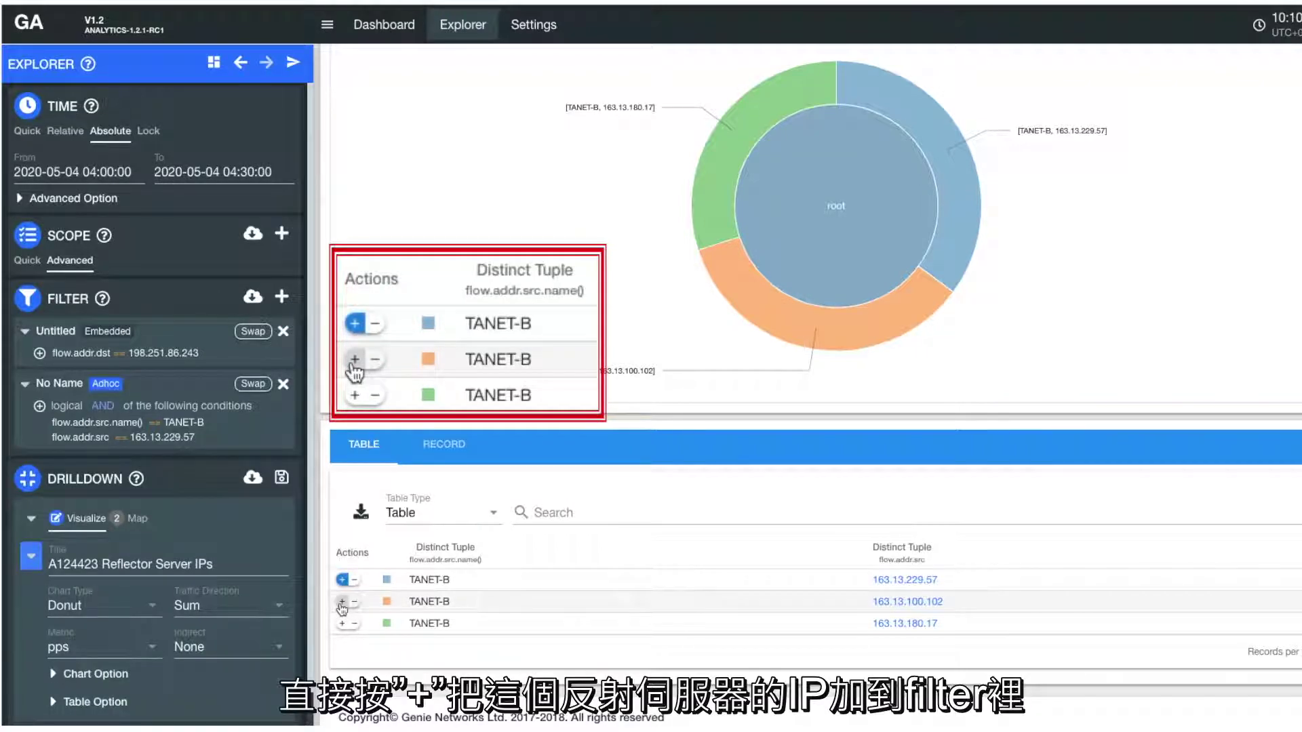
- Add reflector 163.13.100.102 to the filter and drop the victim-IP 198.251.86.243 filter
click(342, 602)
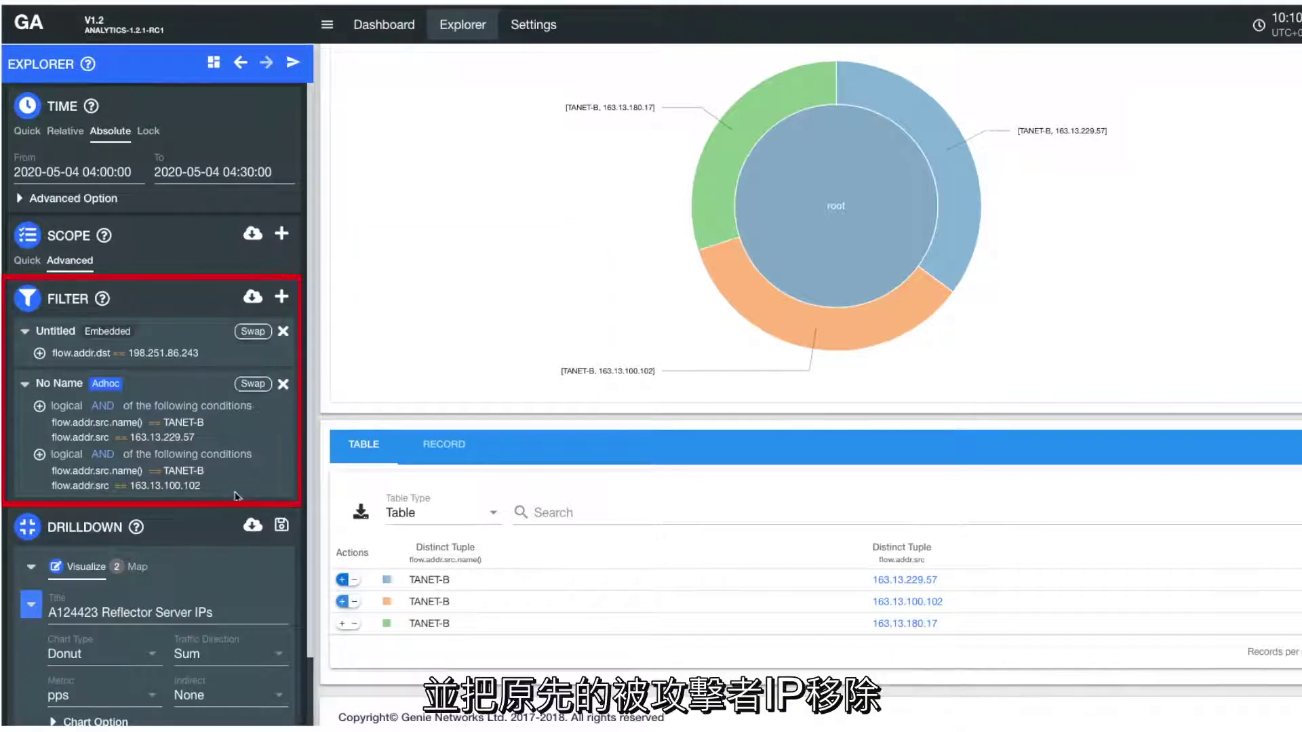
click(282, 336)
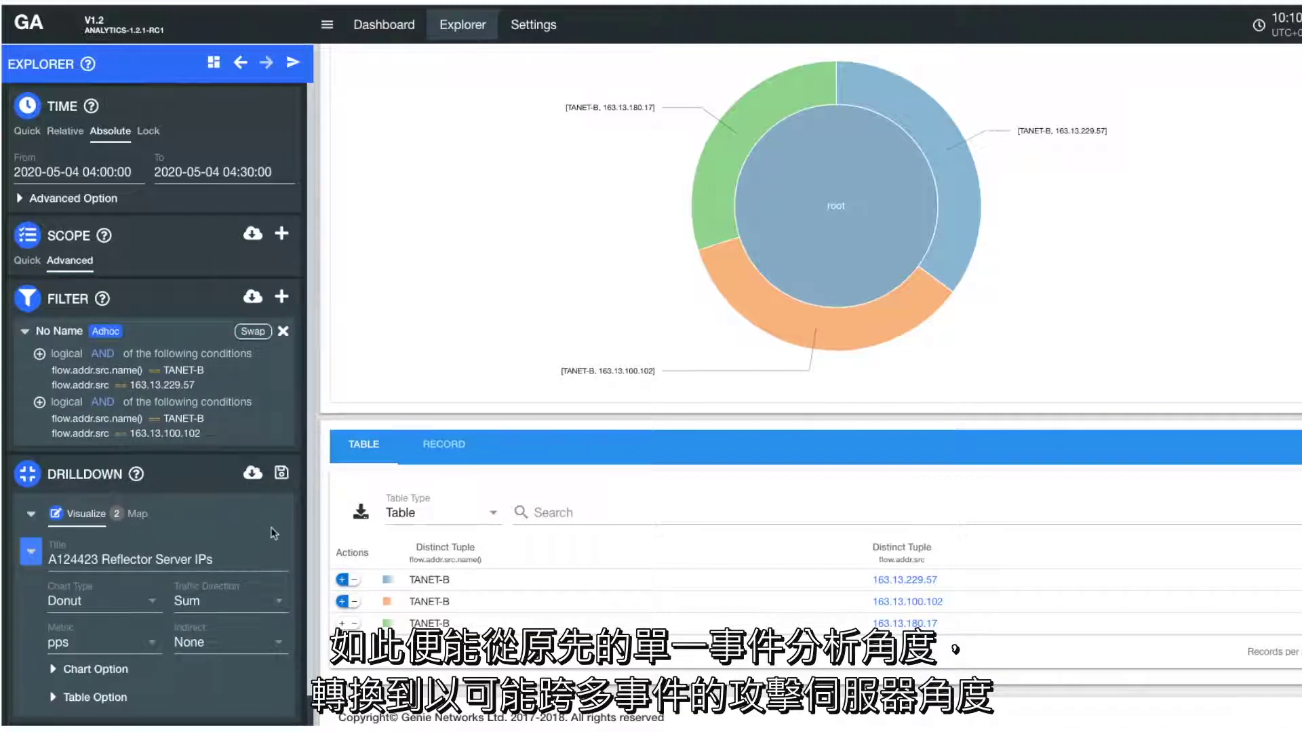
click(139, 513)
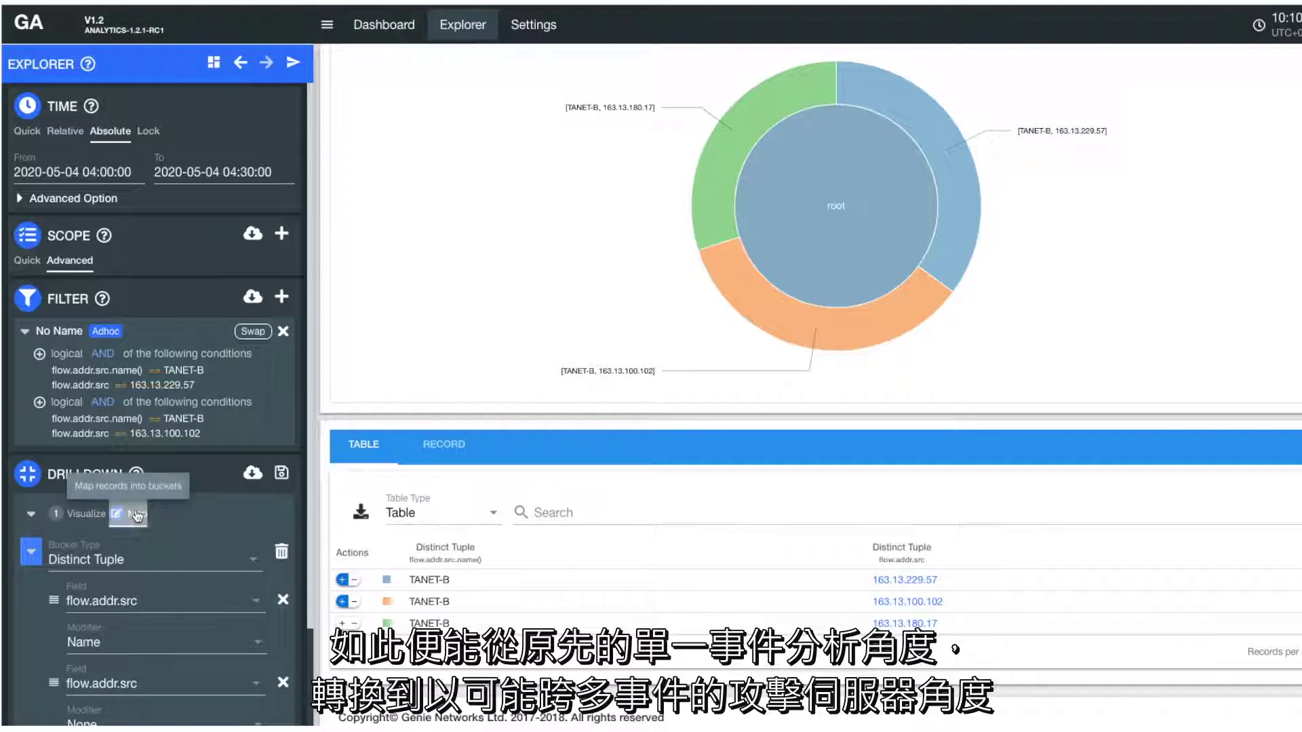
- Regroup the drilldown by flow.addr.dst instead of flow.addr.src, then add a second bucket field
click(284, 683)
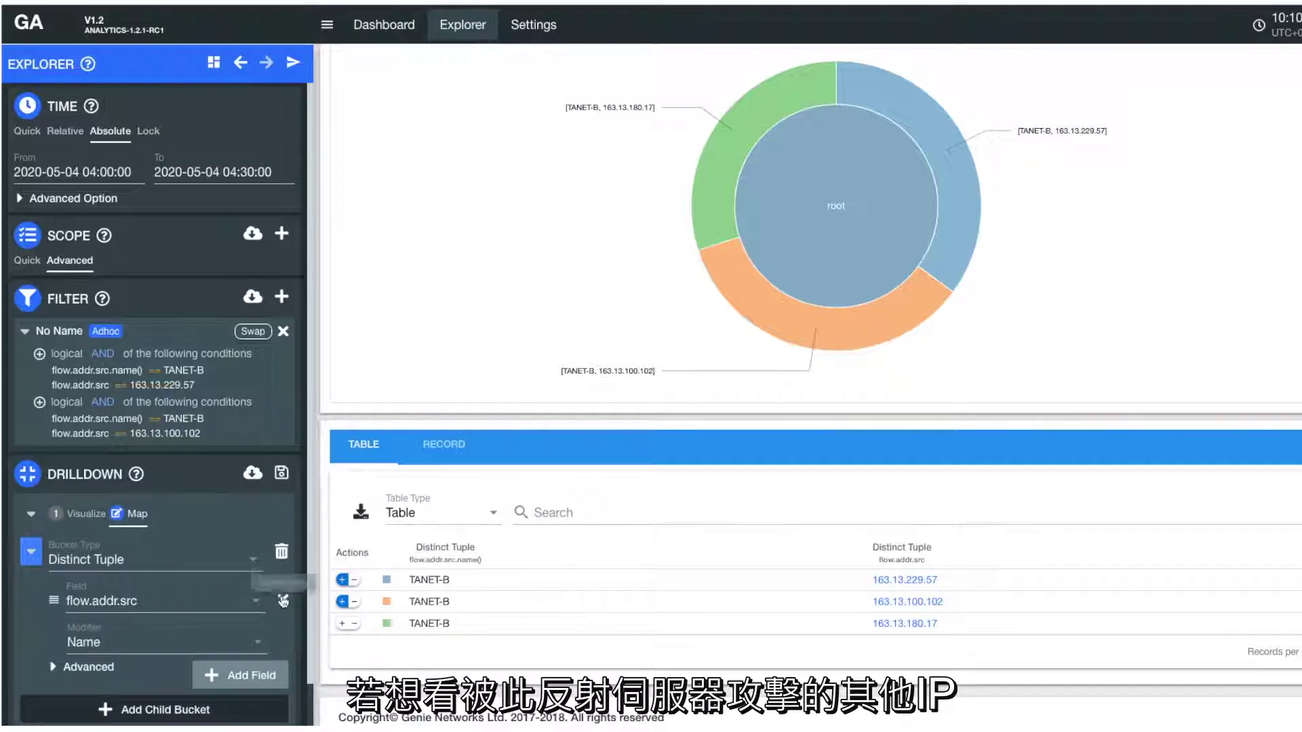
click(251, 601)
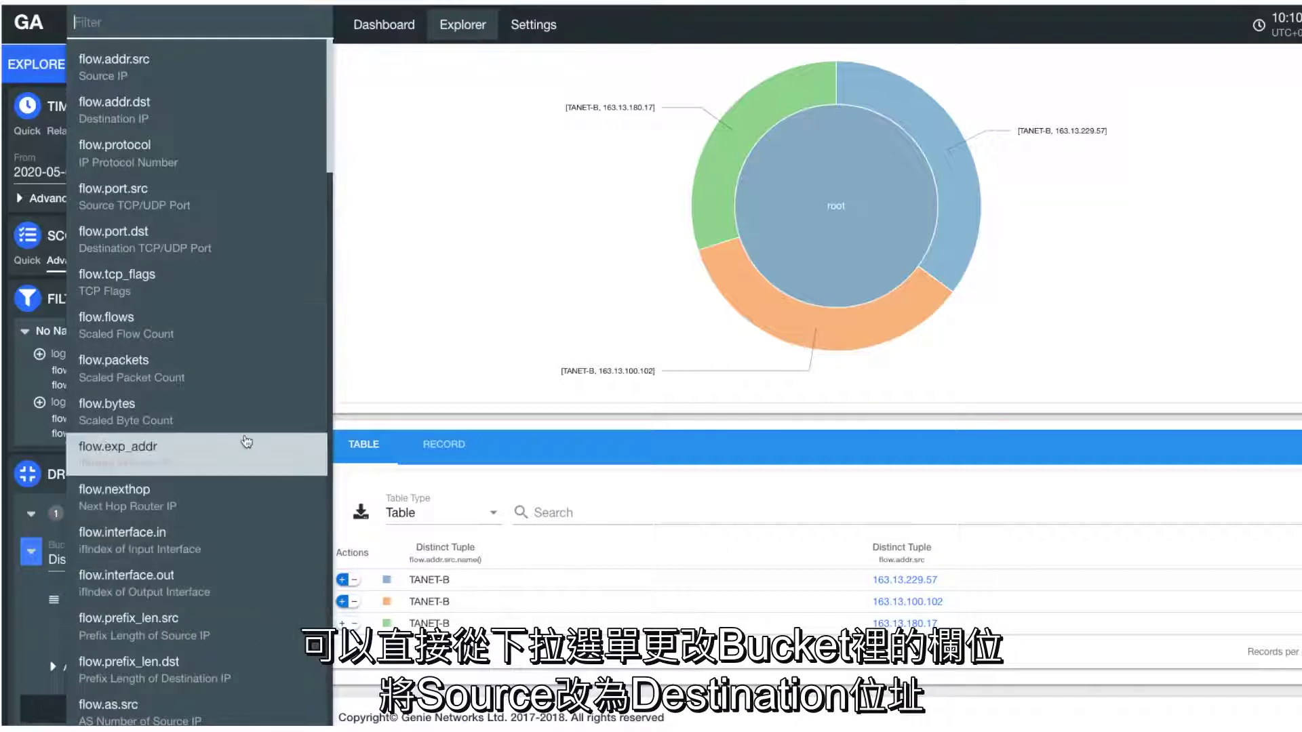
click(207, 115)
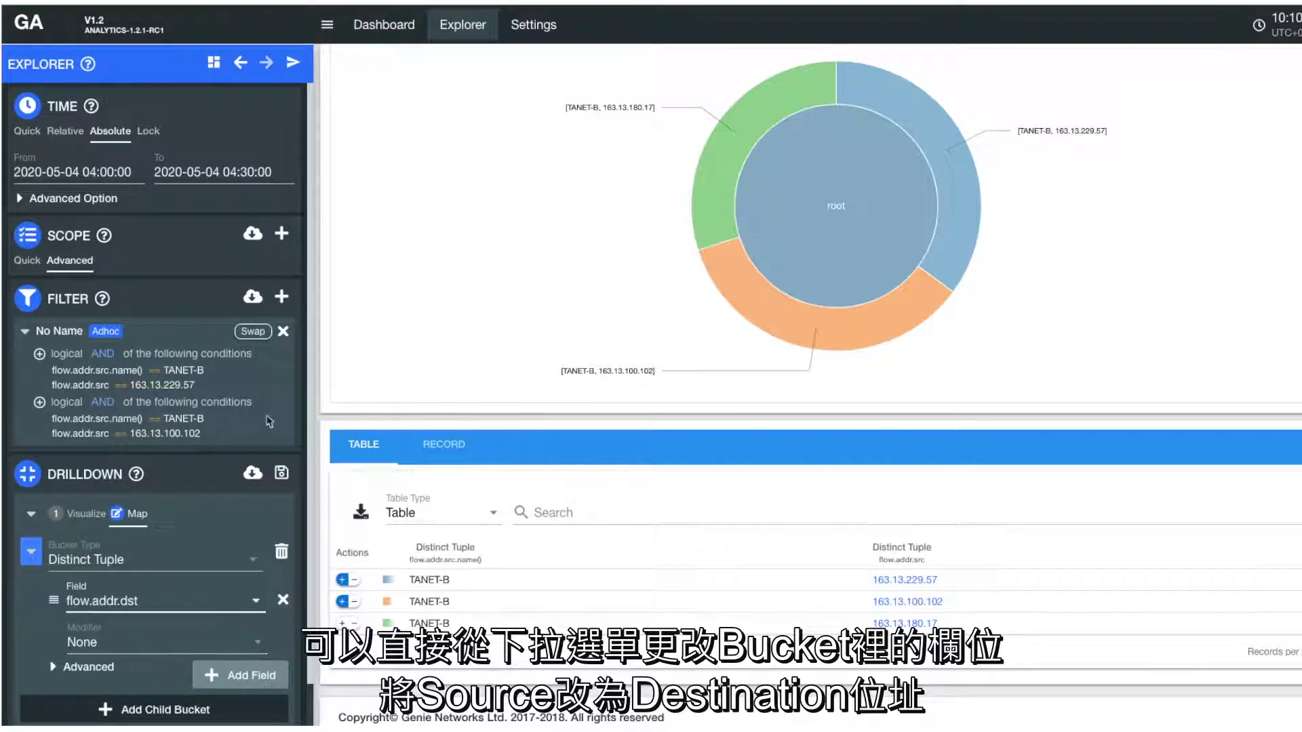
click(293, 64)
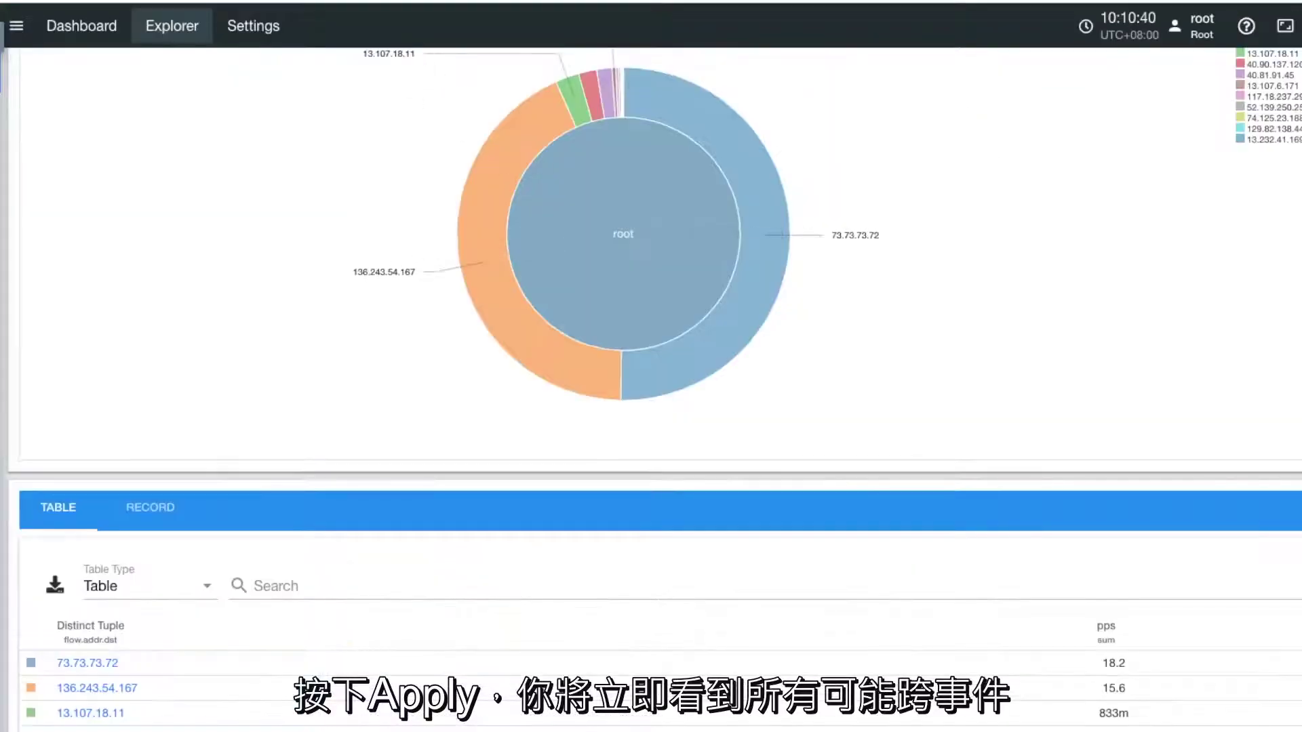
scroll(347, 596, down, 3)
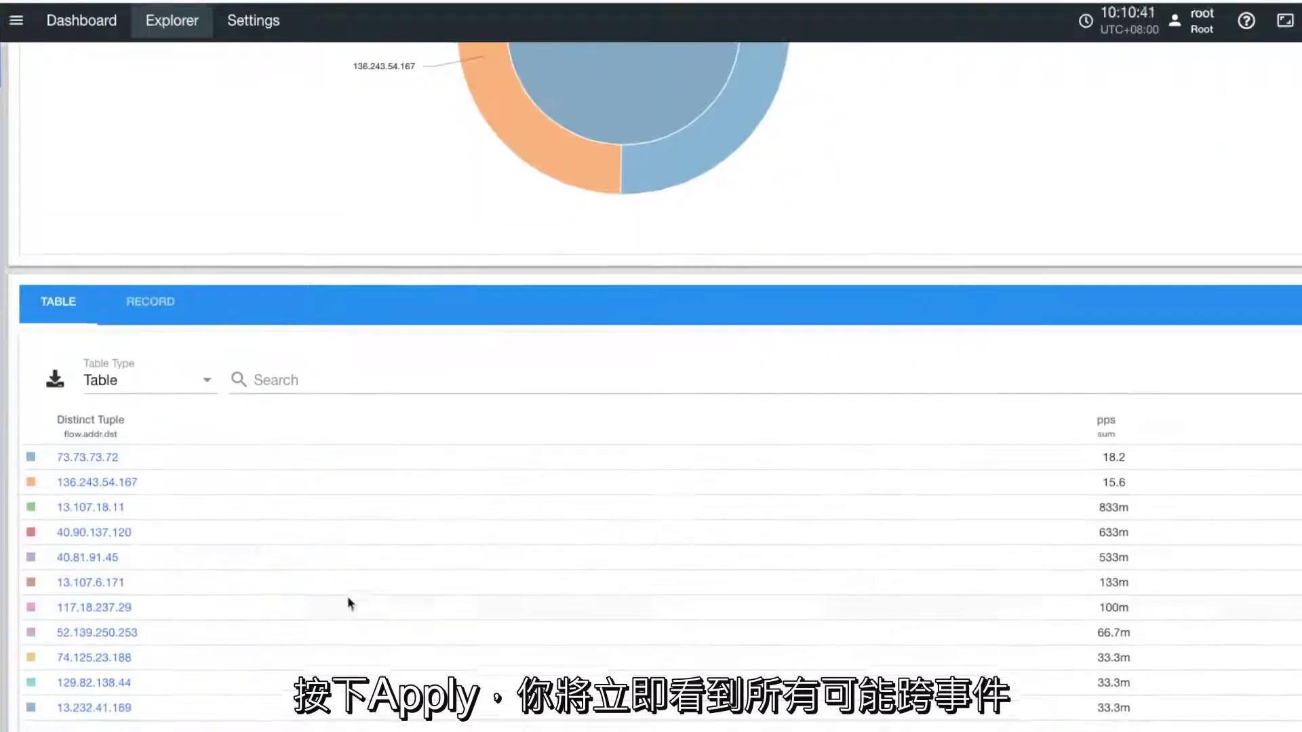
scroll(345, 598, down, 5)
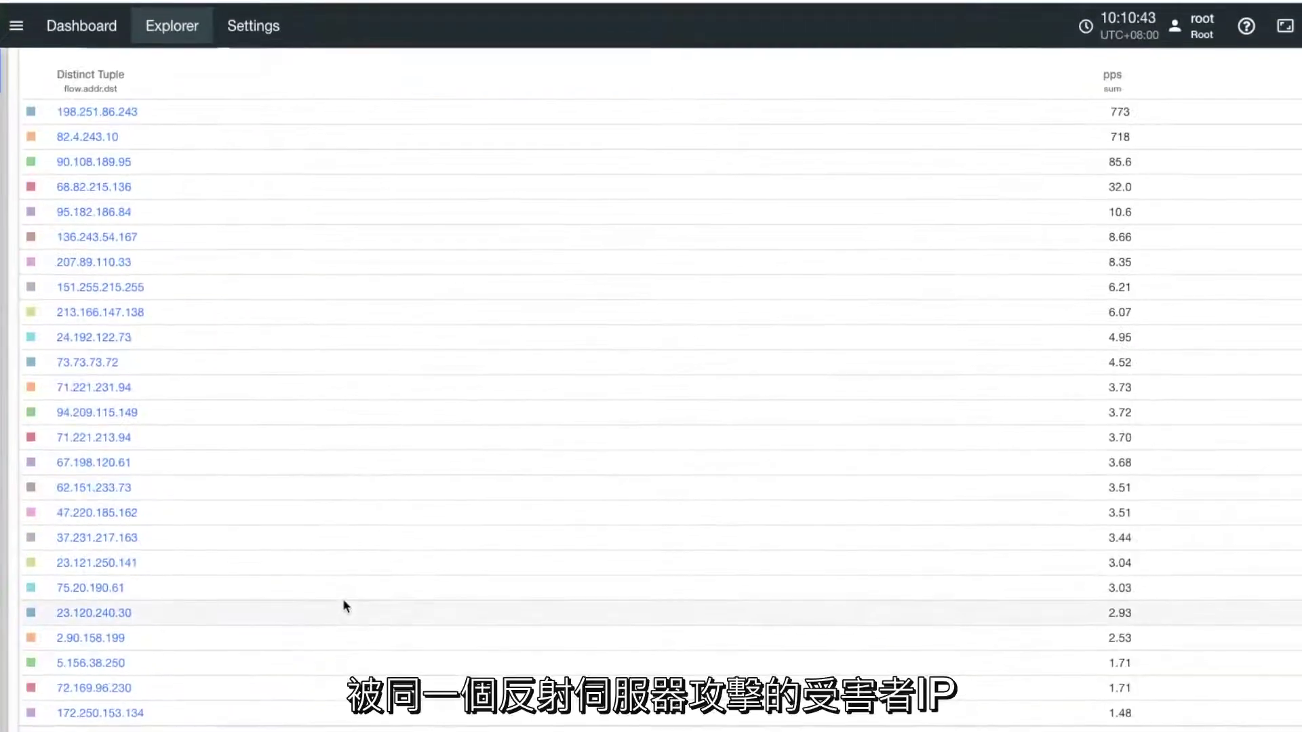
scroll(344, 604, up, 8)
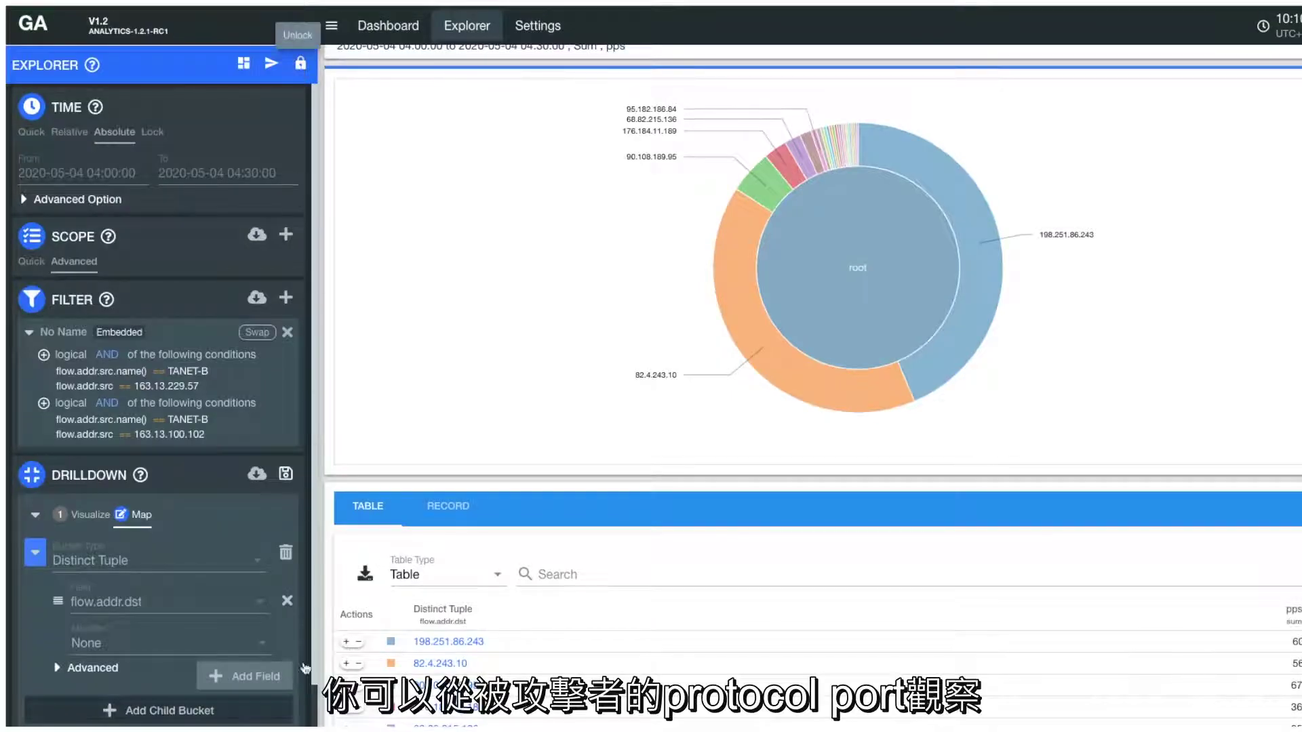
click(254, 676)
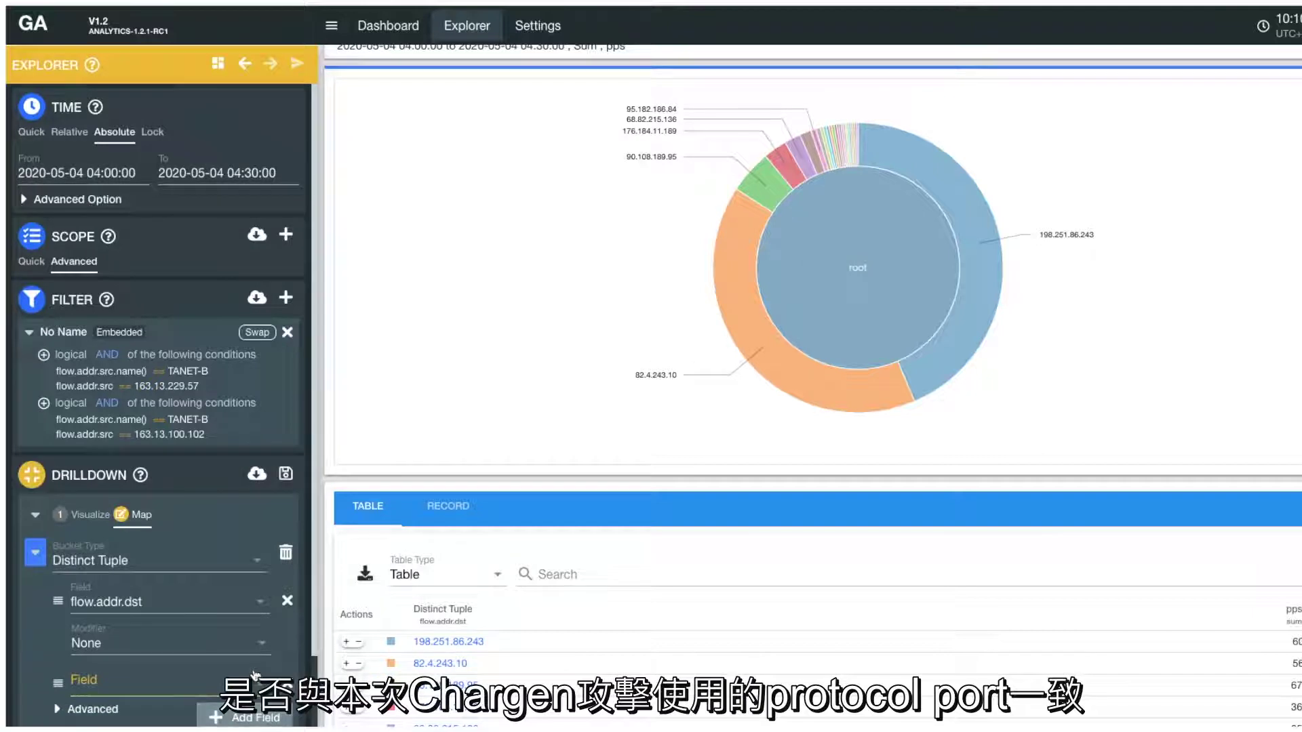
- Make the drilldown a Distinct Tree of flow.addr.dst and flow.port.src
scroll(255, 676, down, 1)
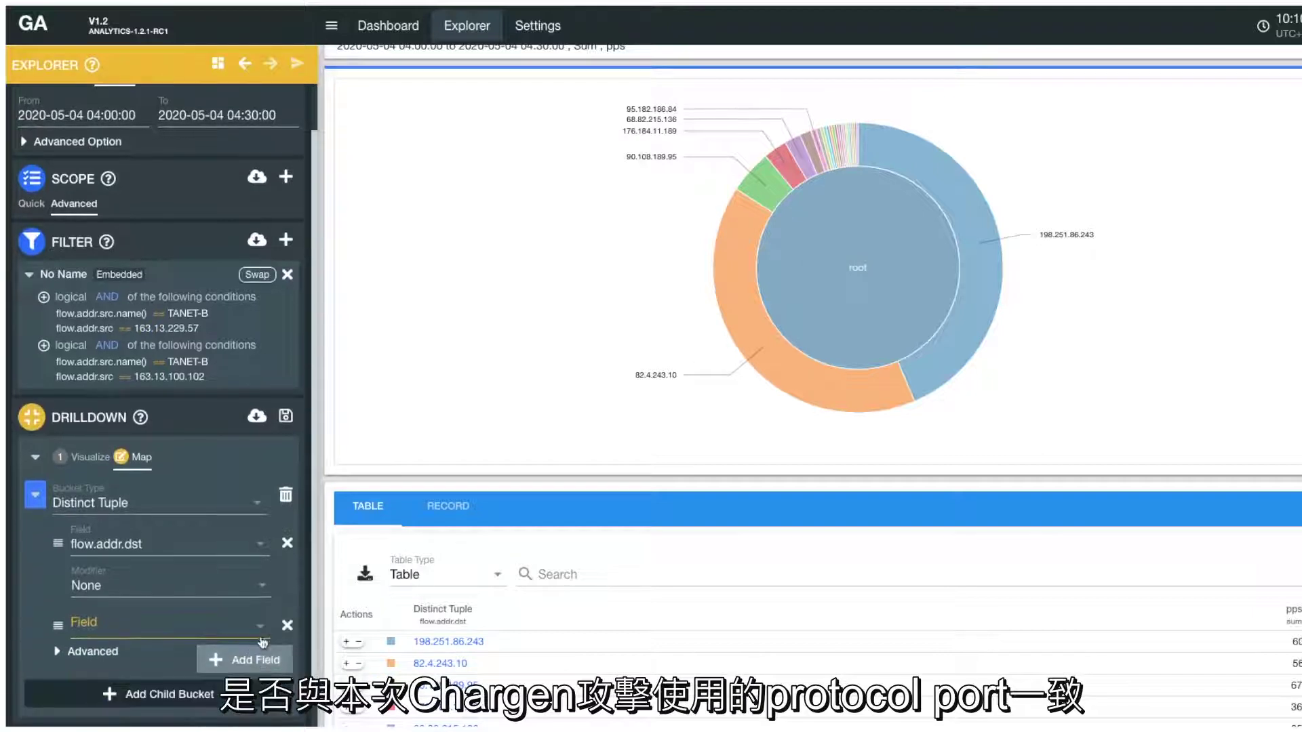
click(195, 503)
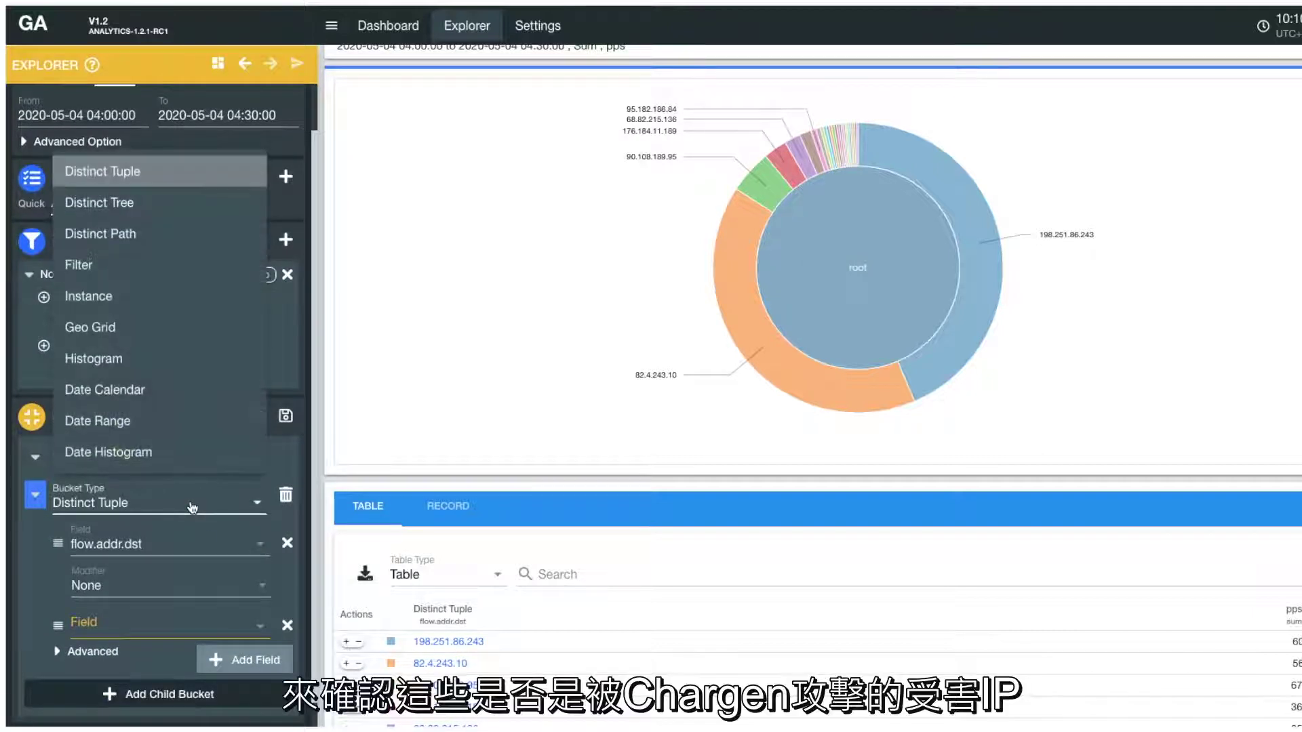
click(190, 202)
click(260, 631)
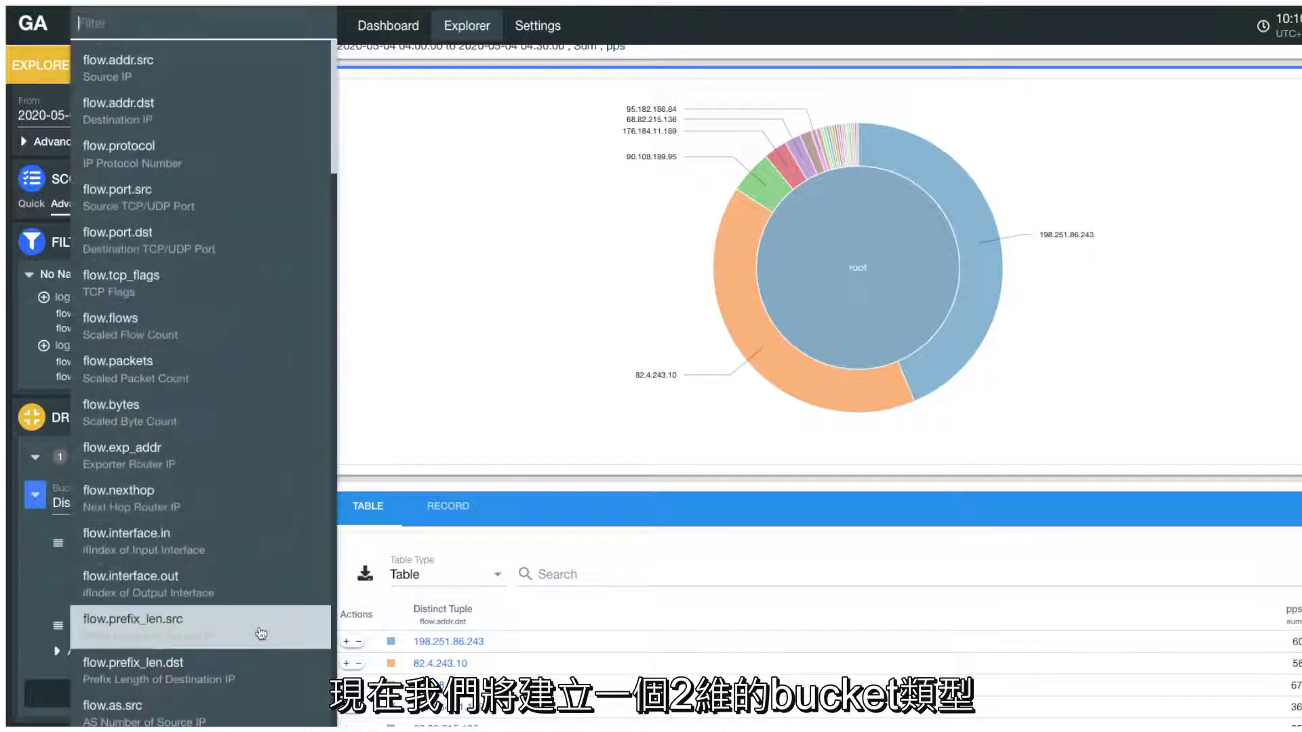
click(188, 200)
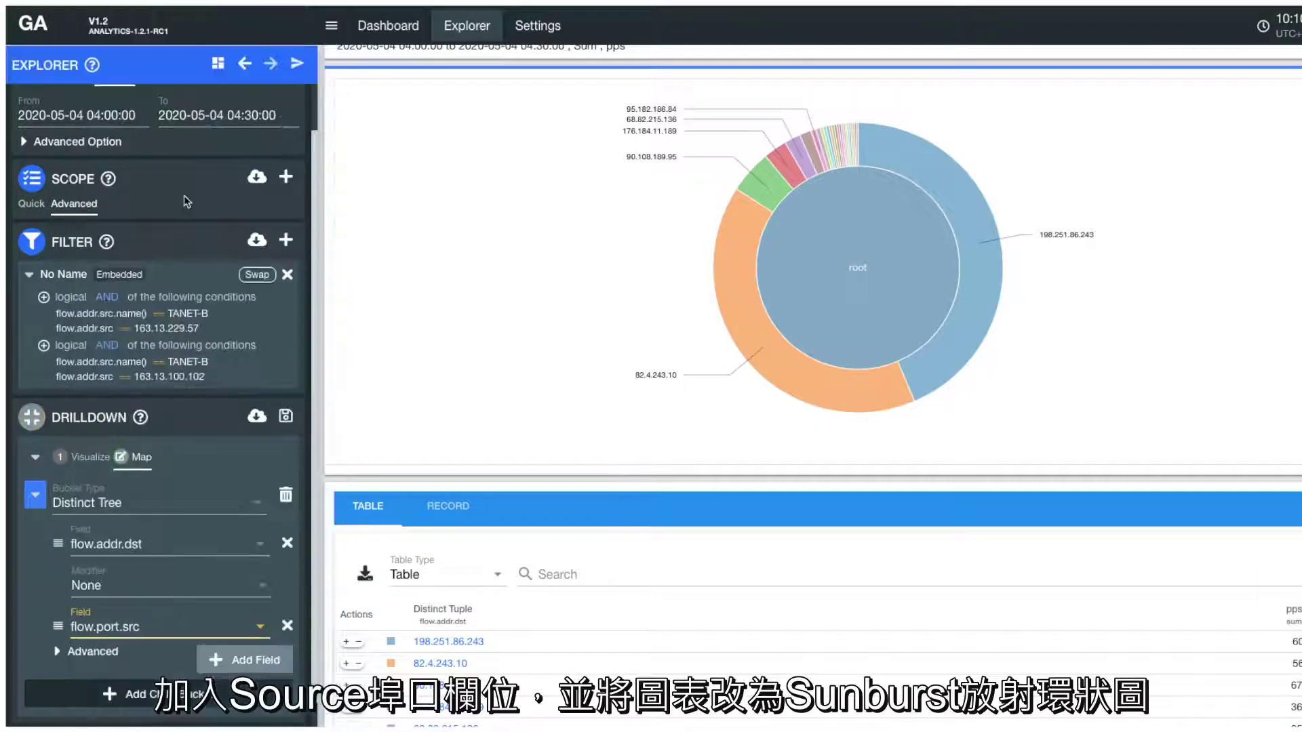
- Set the Explorer chart type to Sunburst
click(88, 458)
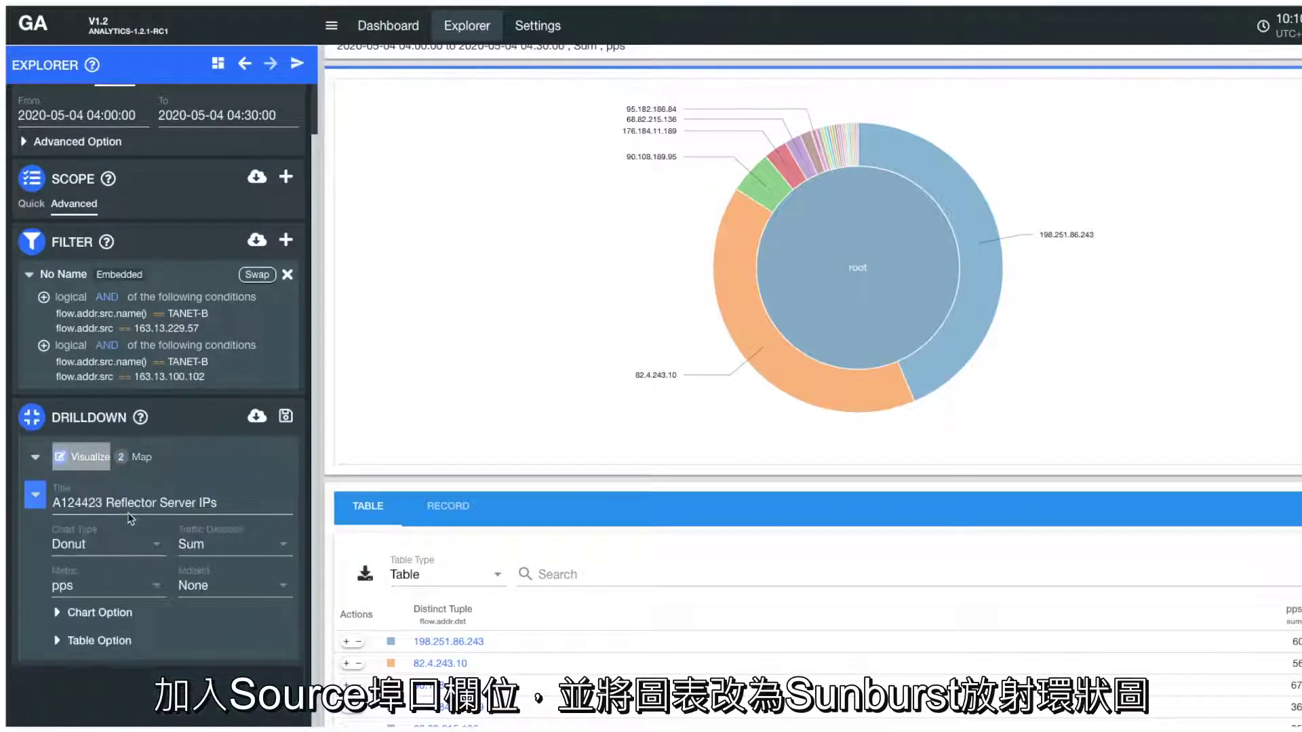
click(155, 551)
click(135, 372)
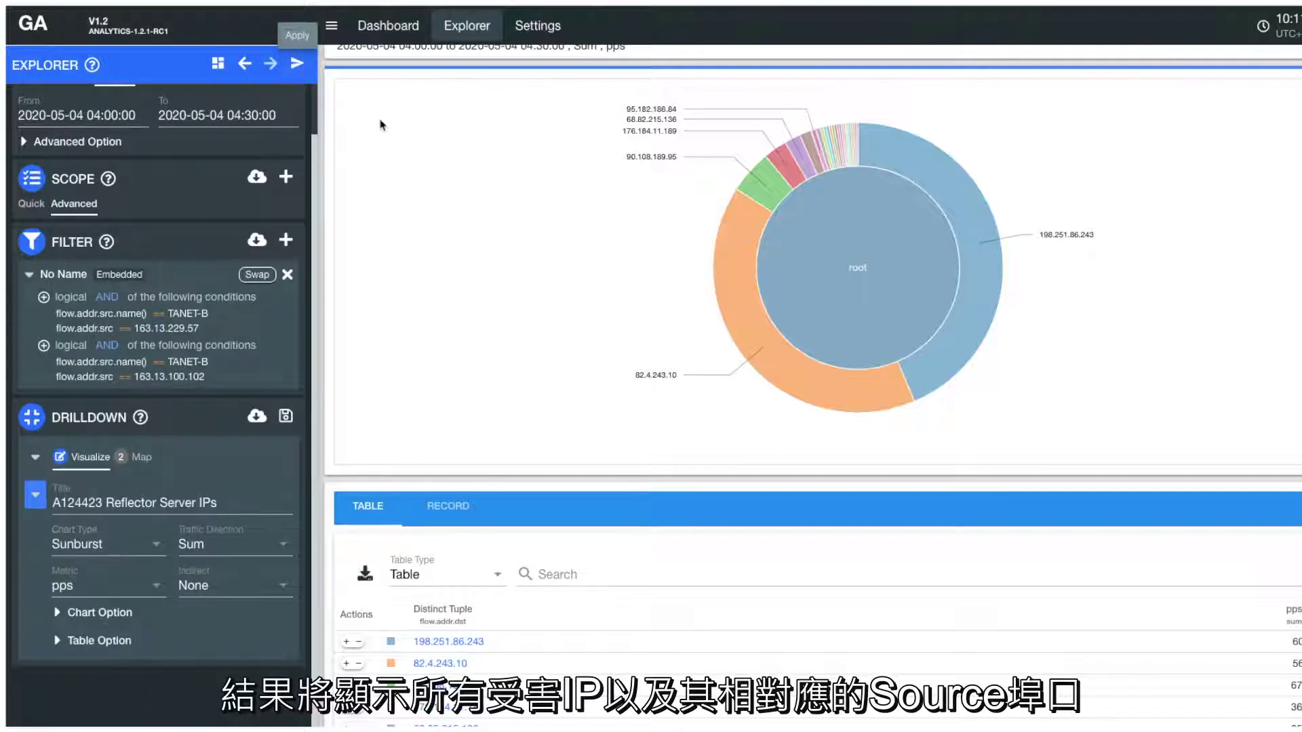
- Drill the sunburst into 198.251.86.243's source ports, then return to the Forensics dashboard
scroll(523, 363, down, 4)
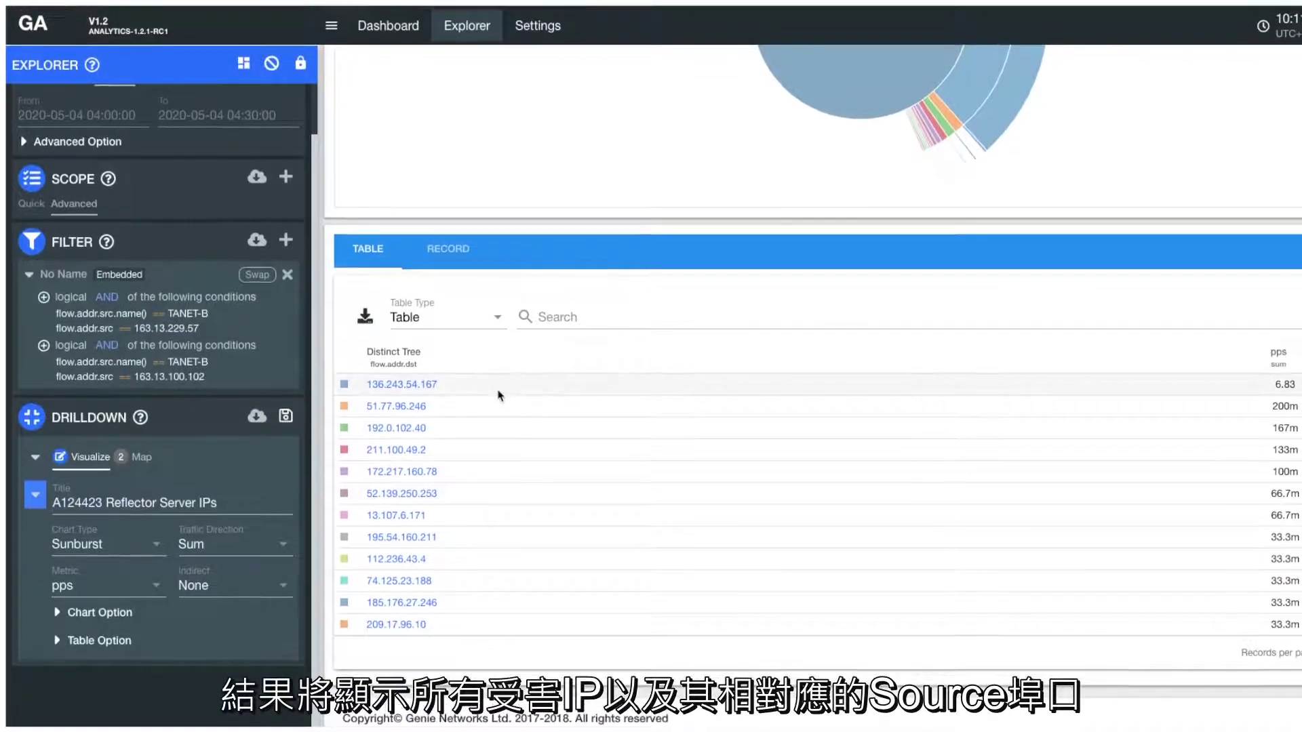
scroll(497, 407, down, 5)
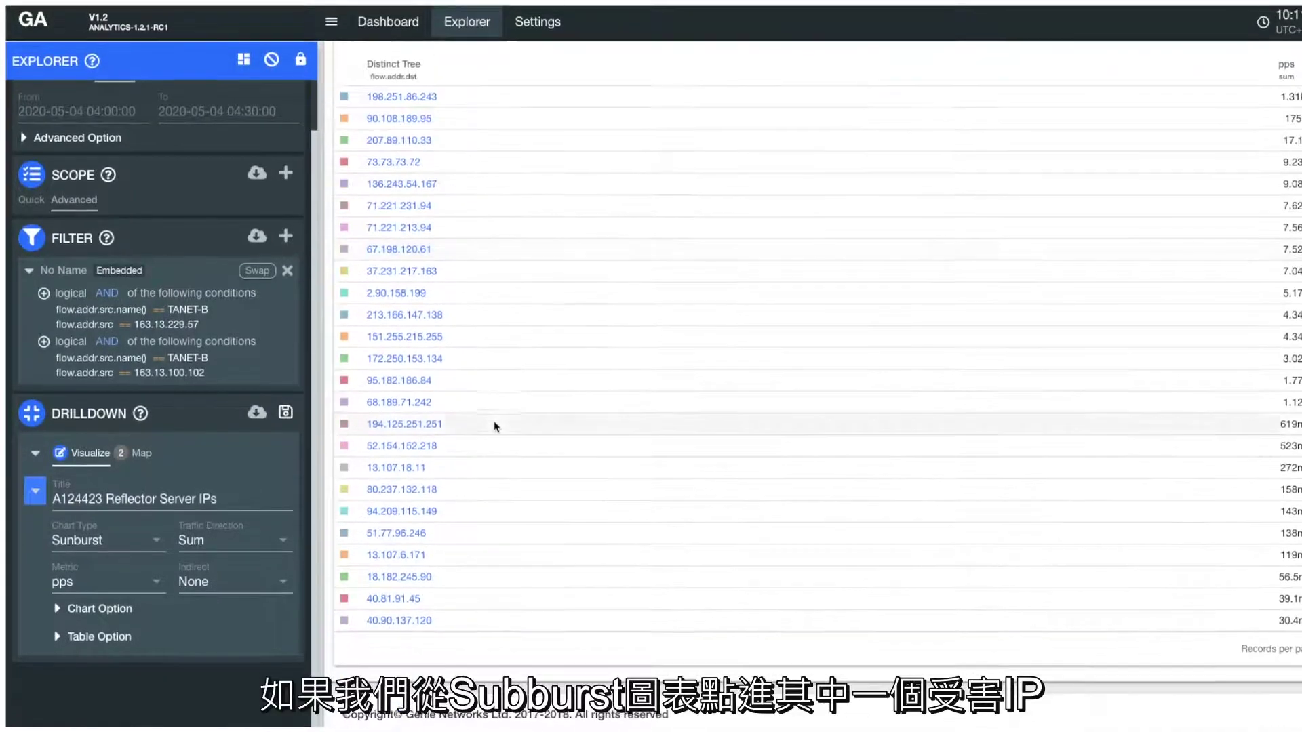
scroll(567, 407, up, 8)
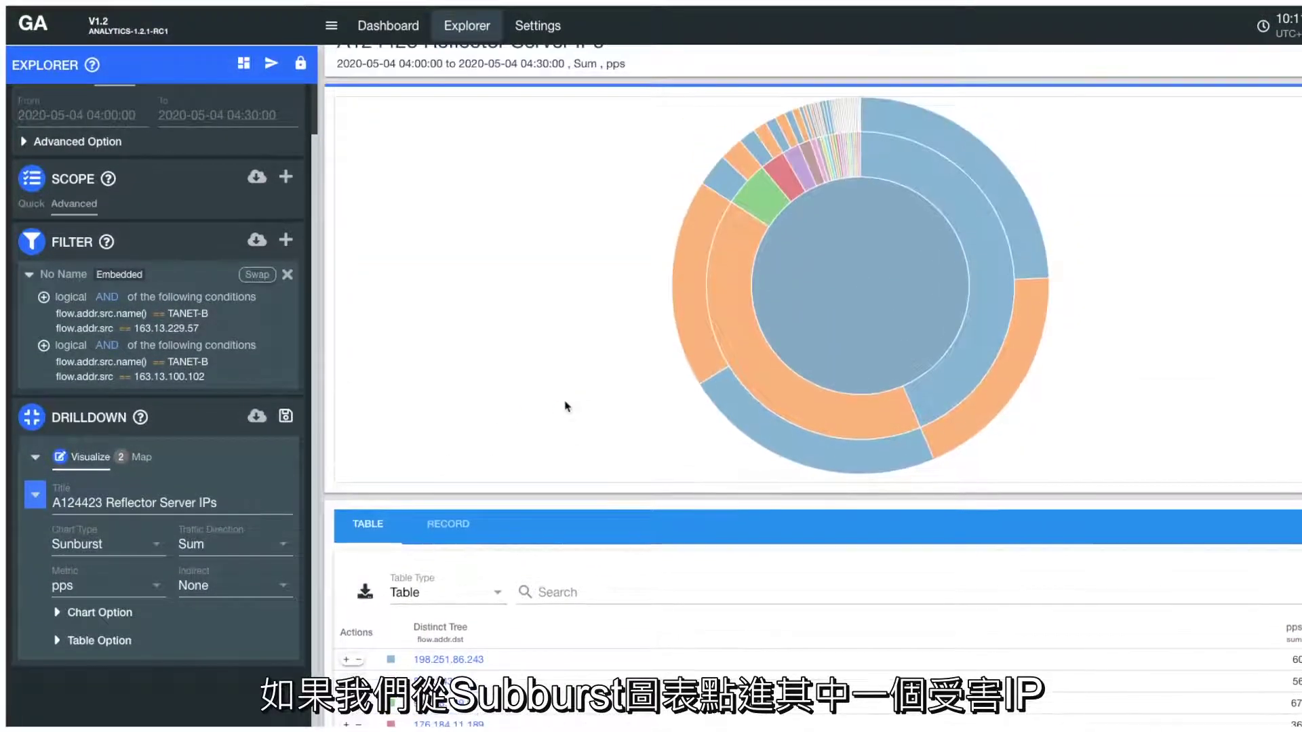
scroll(567, 407, up, 1)
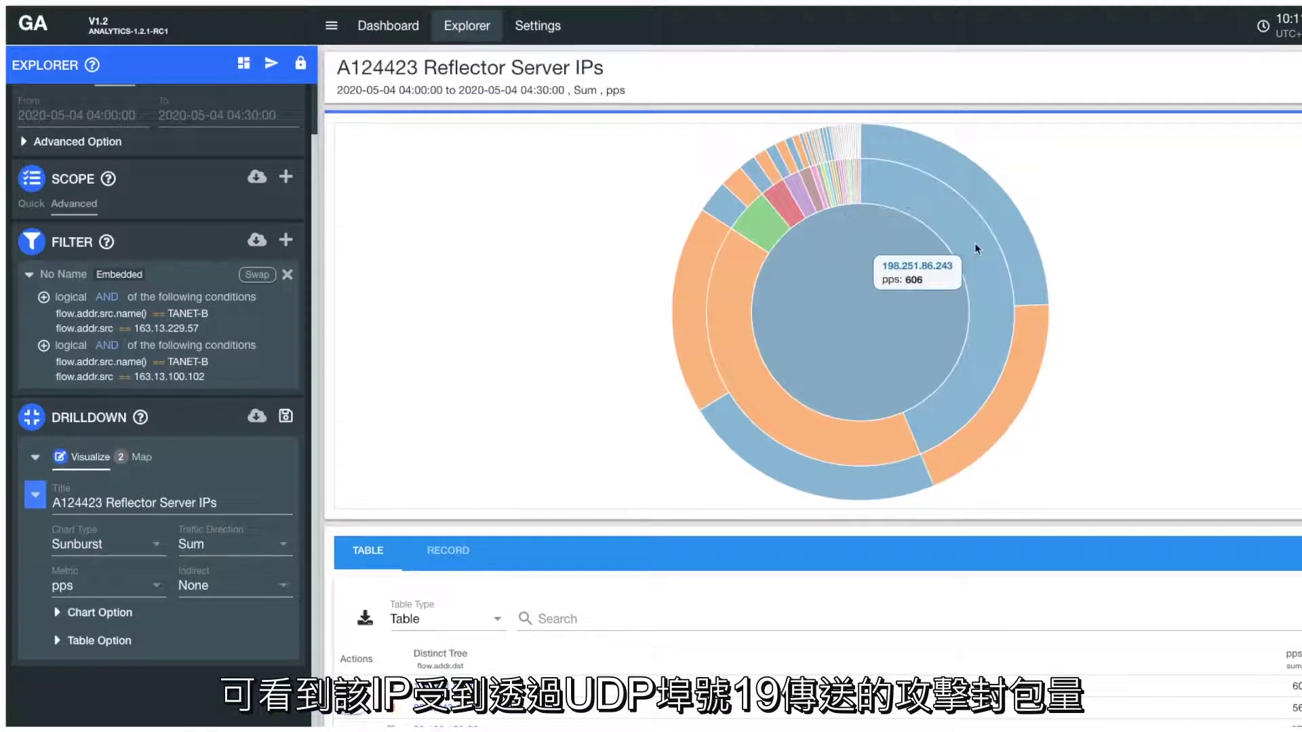
click(975, 244)
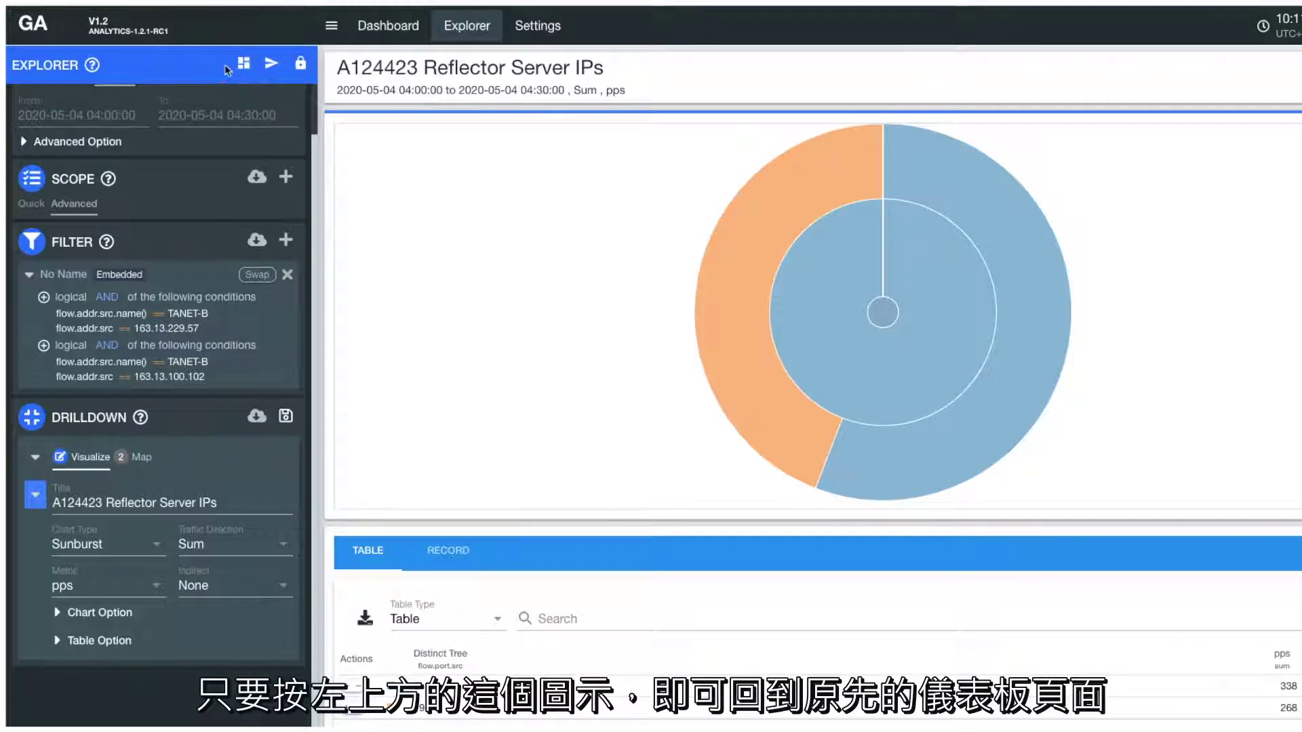
click(255, 66)
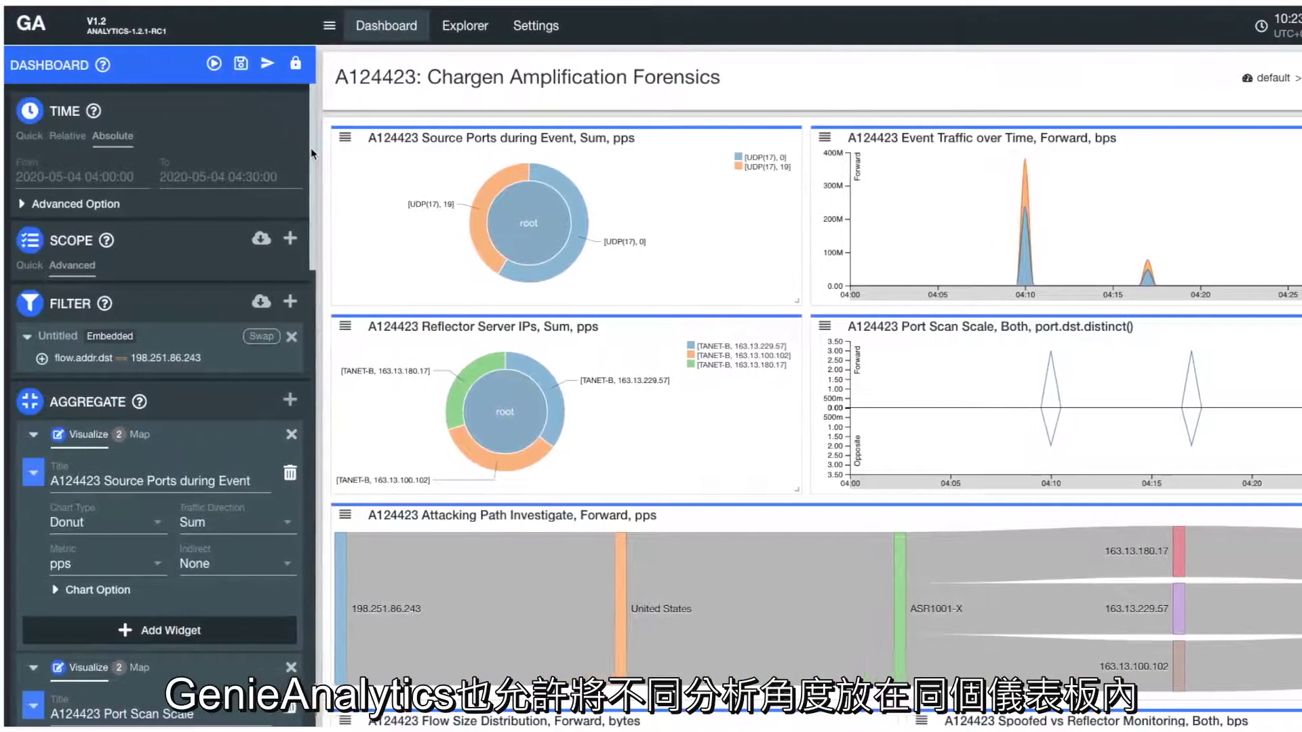
drag(313, 155, 300, 114)
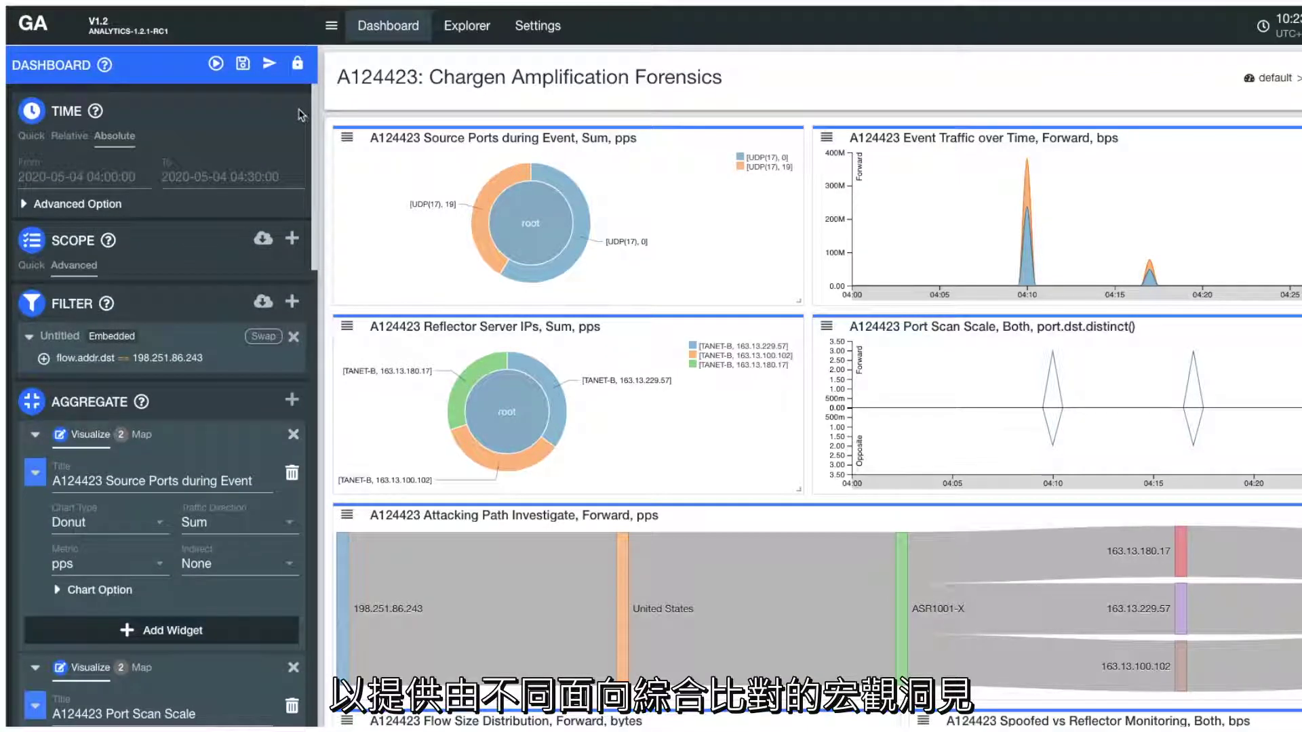
- Switch to the dashboard's second query set and review its Chargen Servers Behaviors widgets
click(68, 68)
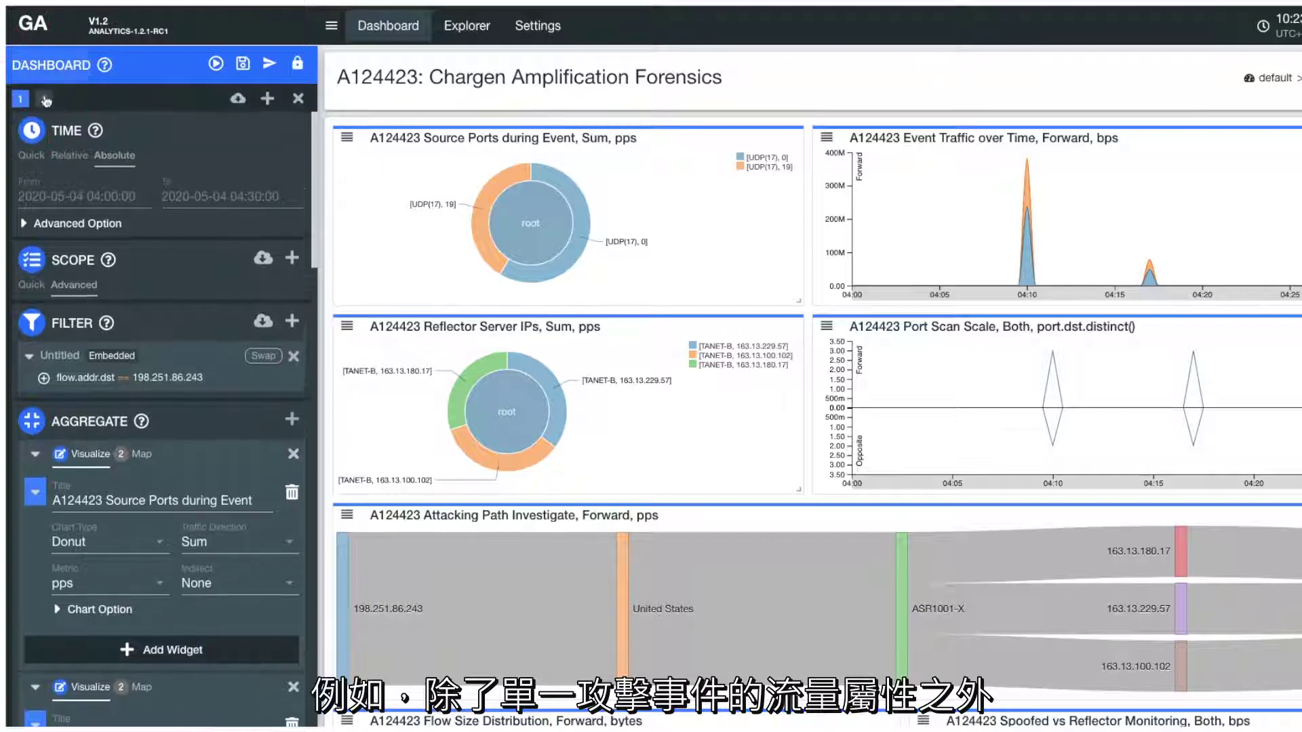
click(44, 100)
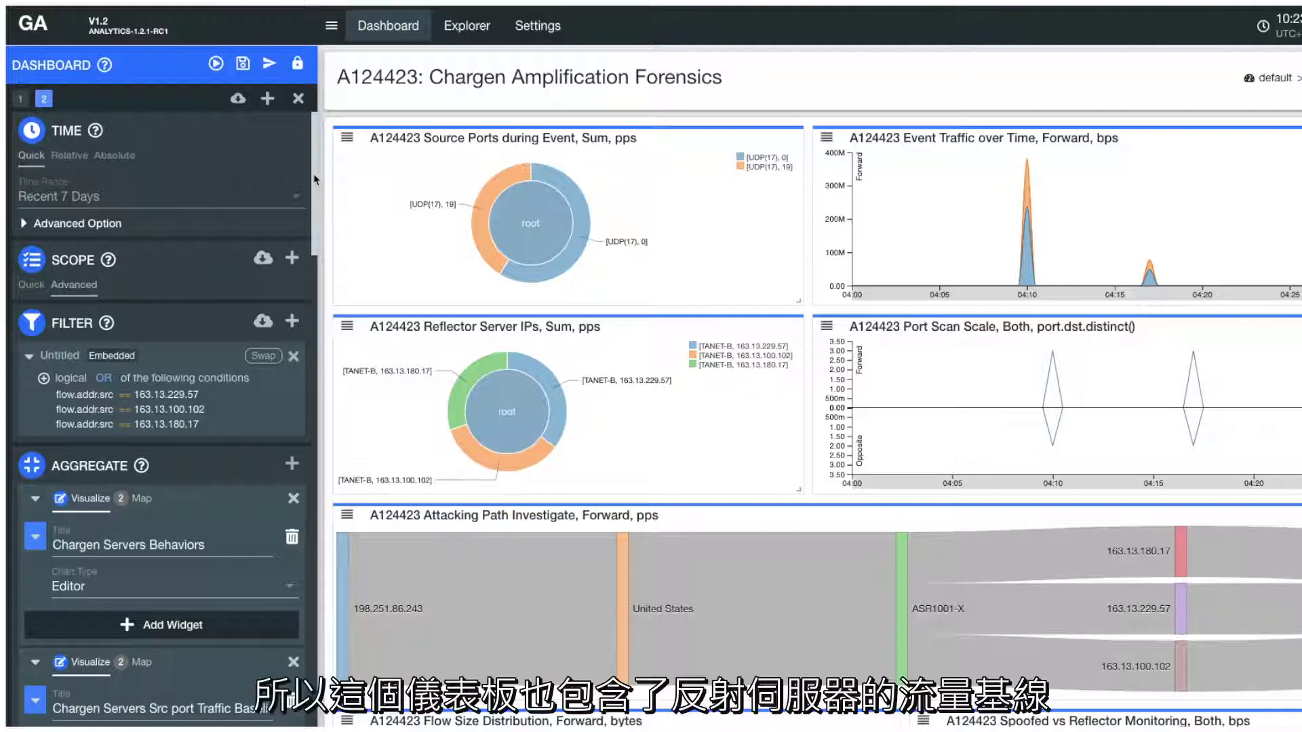
drag(314, 181, 339, 223)
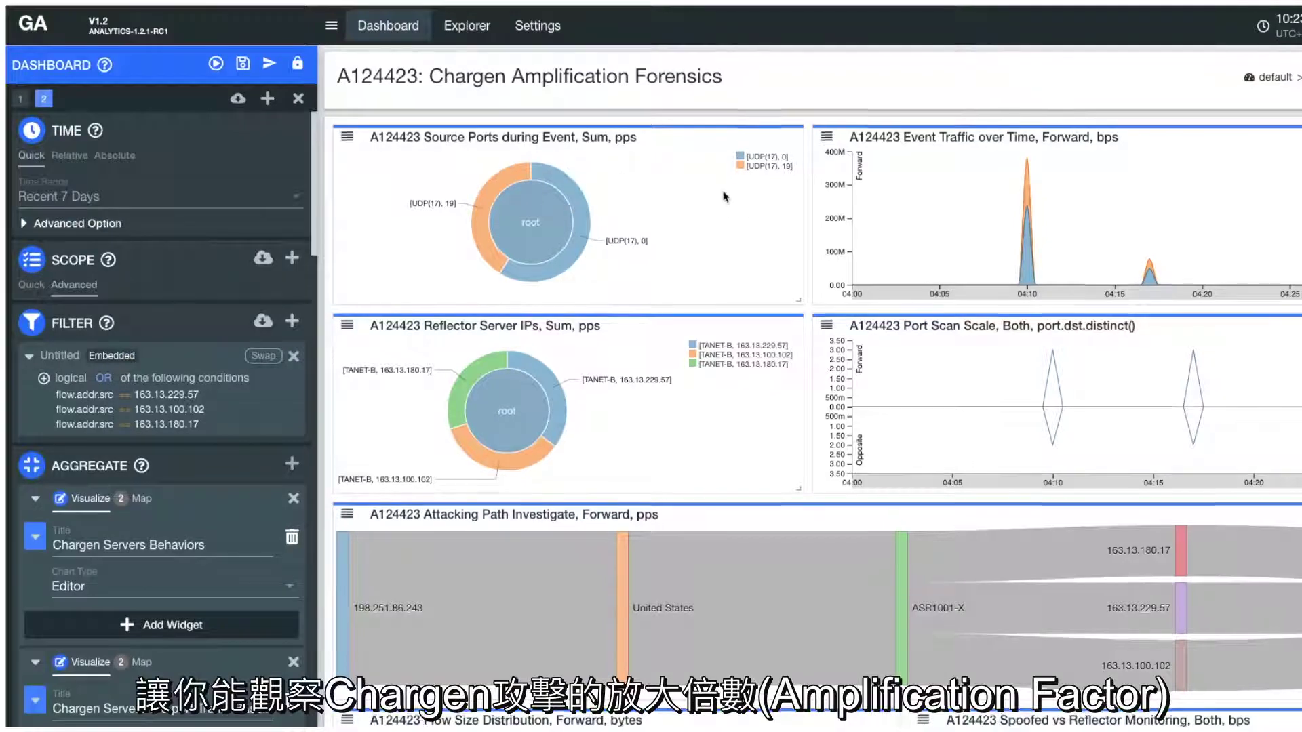
scroll(725, 197, down, 7)
- Scroll down to the Victim Locations map, mark a region on it, then return to the dashboard list
scroll(725, 197, down, 5)
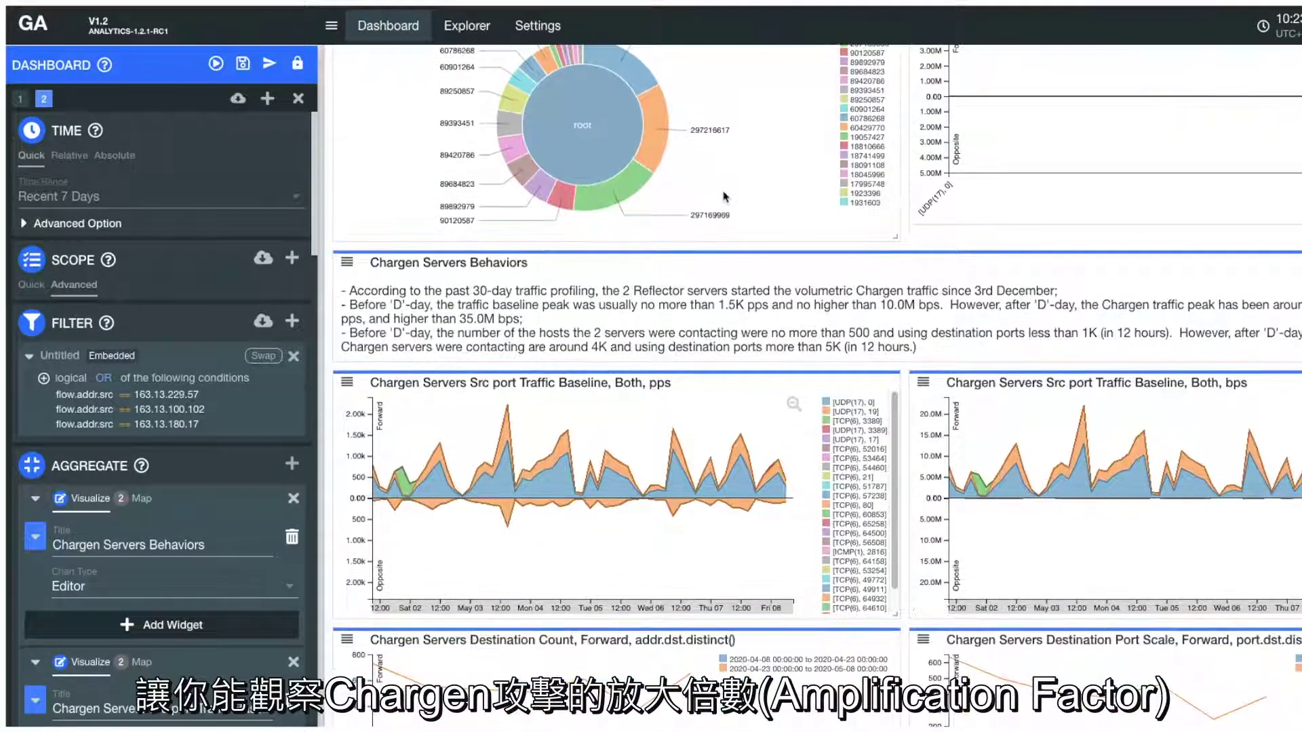
scroll(733, 213, down, 1)
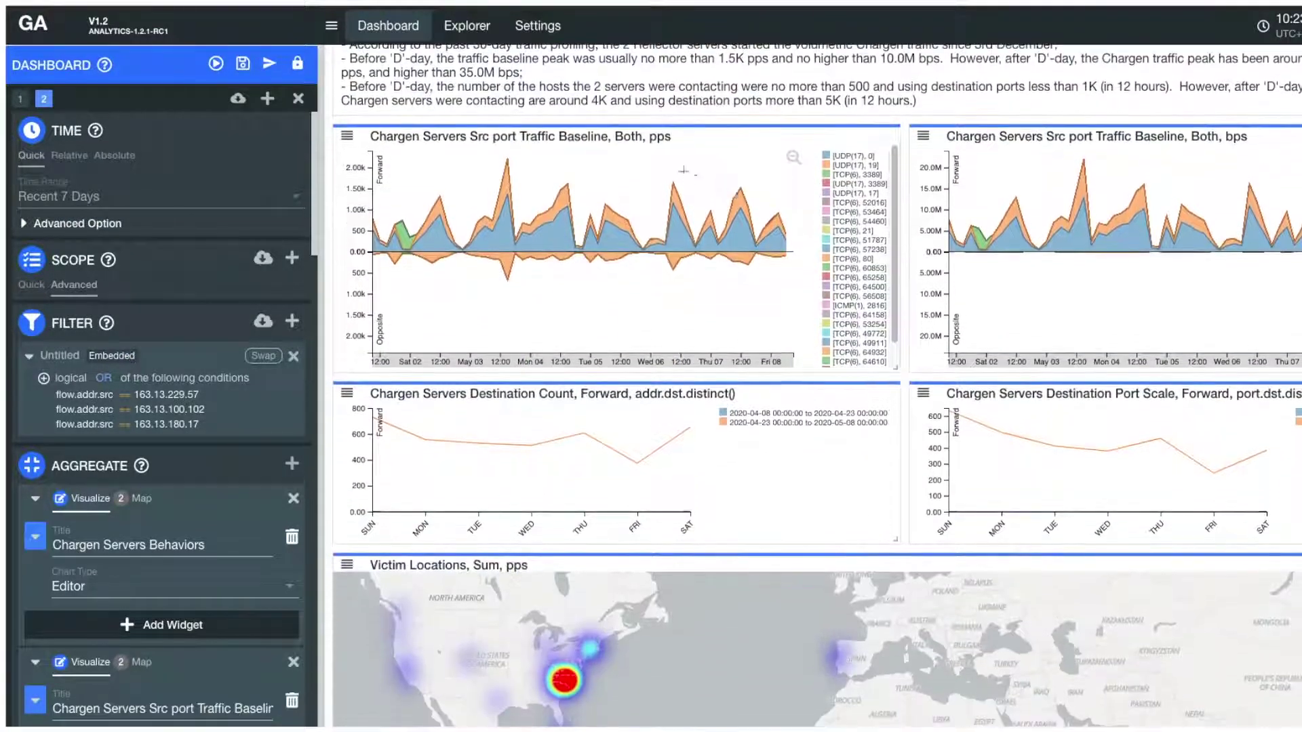
mouse_move(943, 224)
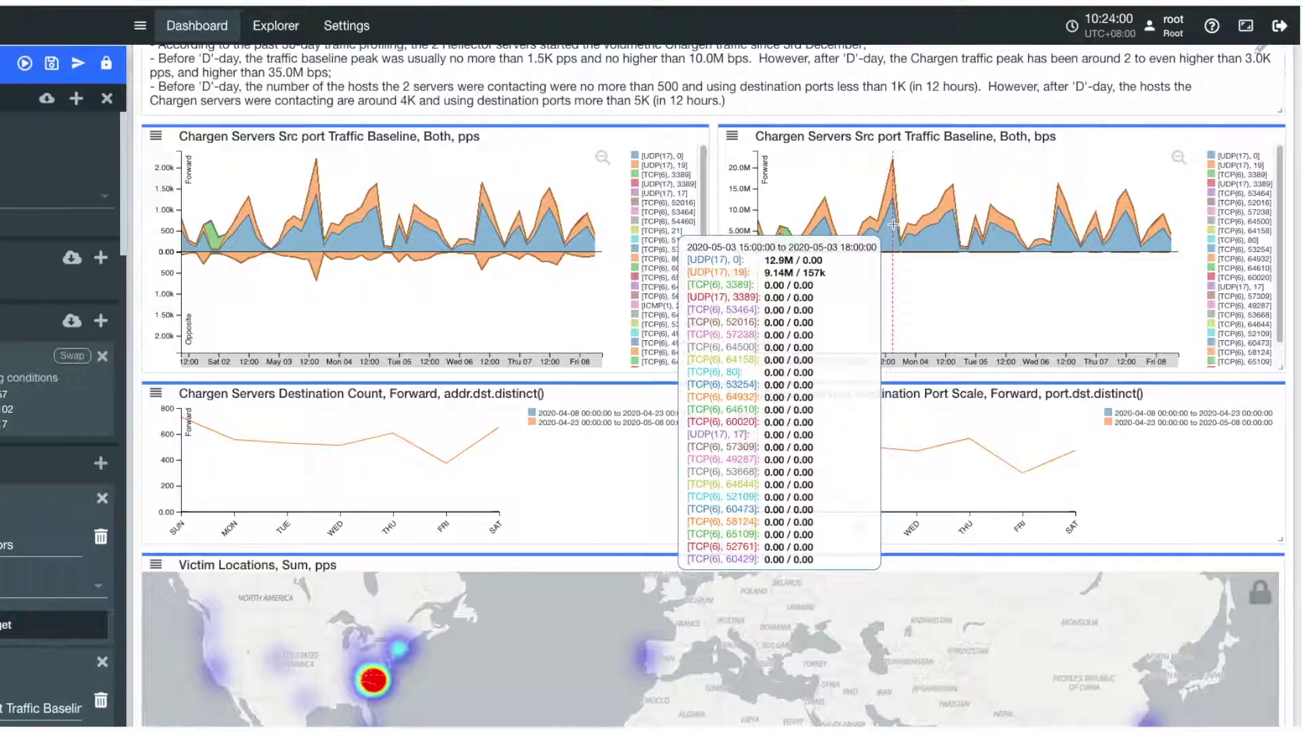
scroll(950, 285, down, 3)
scroll(978, 304, down, 5)
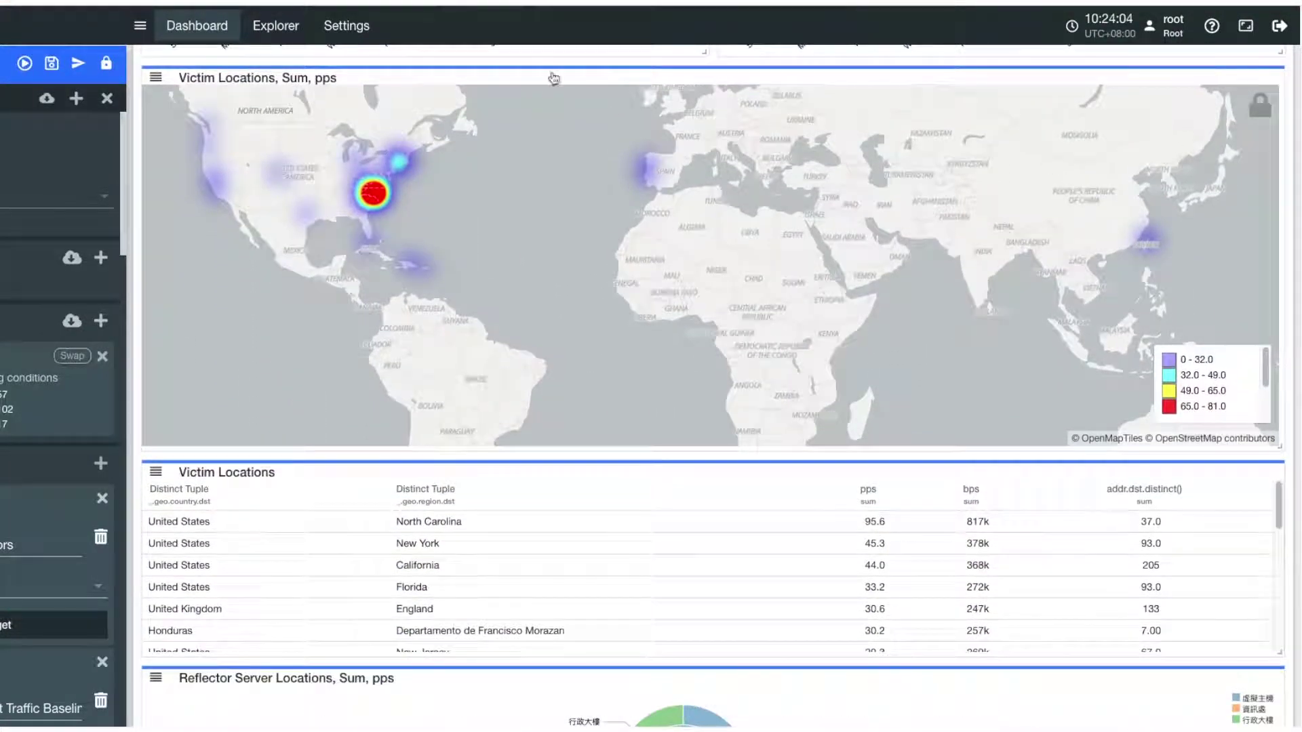
drag(463, 72, 280, 318)
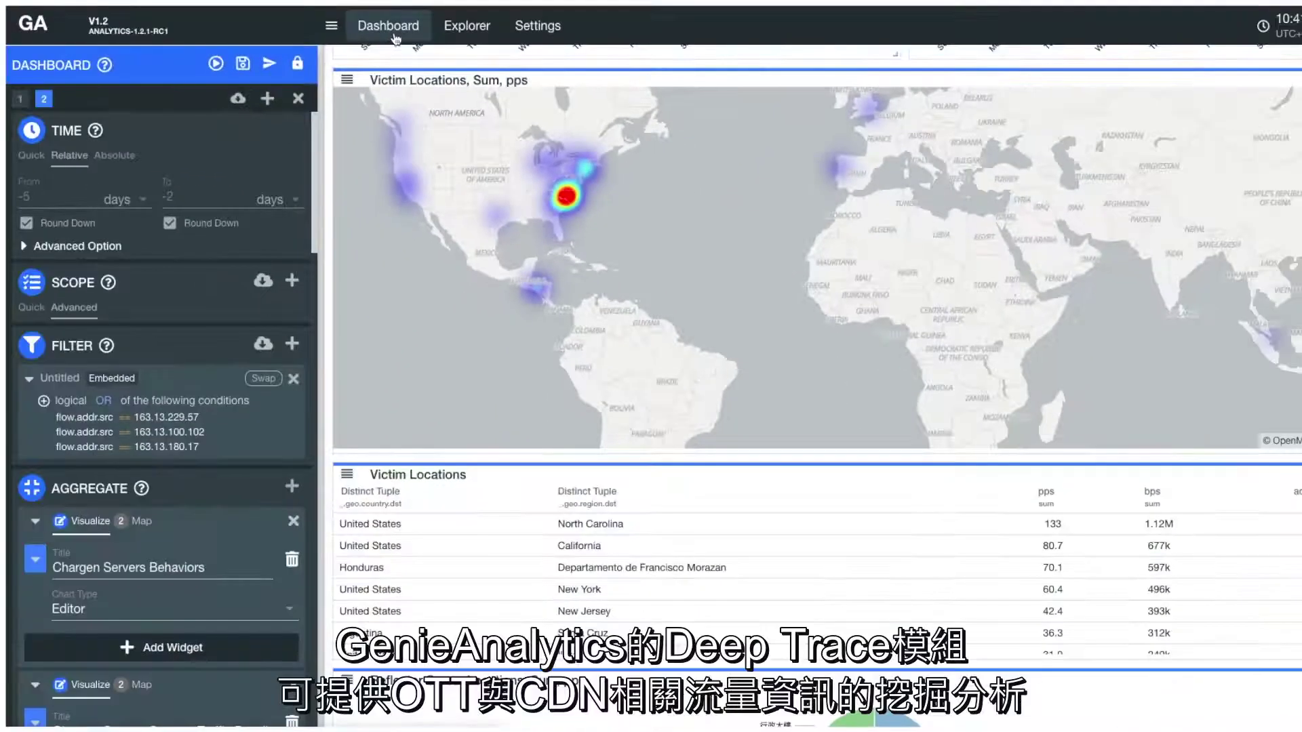
click(247, 80)
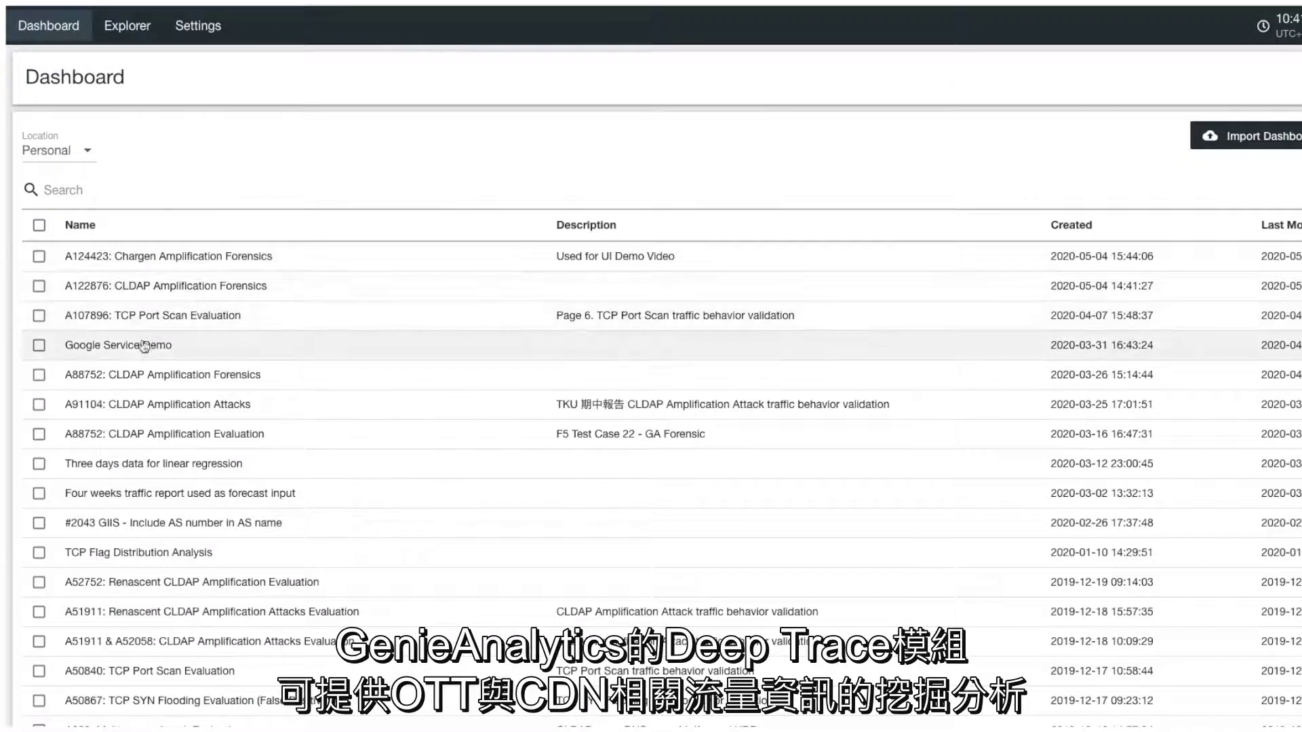
- Open the Google Service Demo dashboard and browse the field choices for _.dns.site_fqdn.src
click(257, 337)
scroll(197, 257, down, 5)
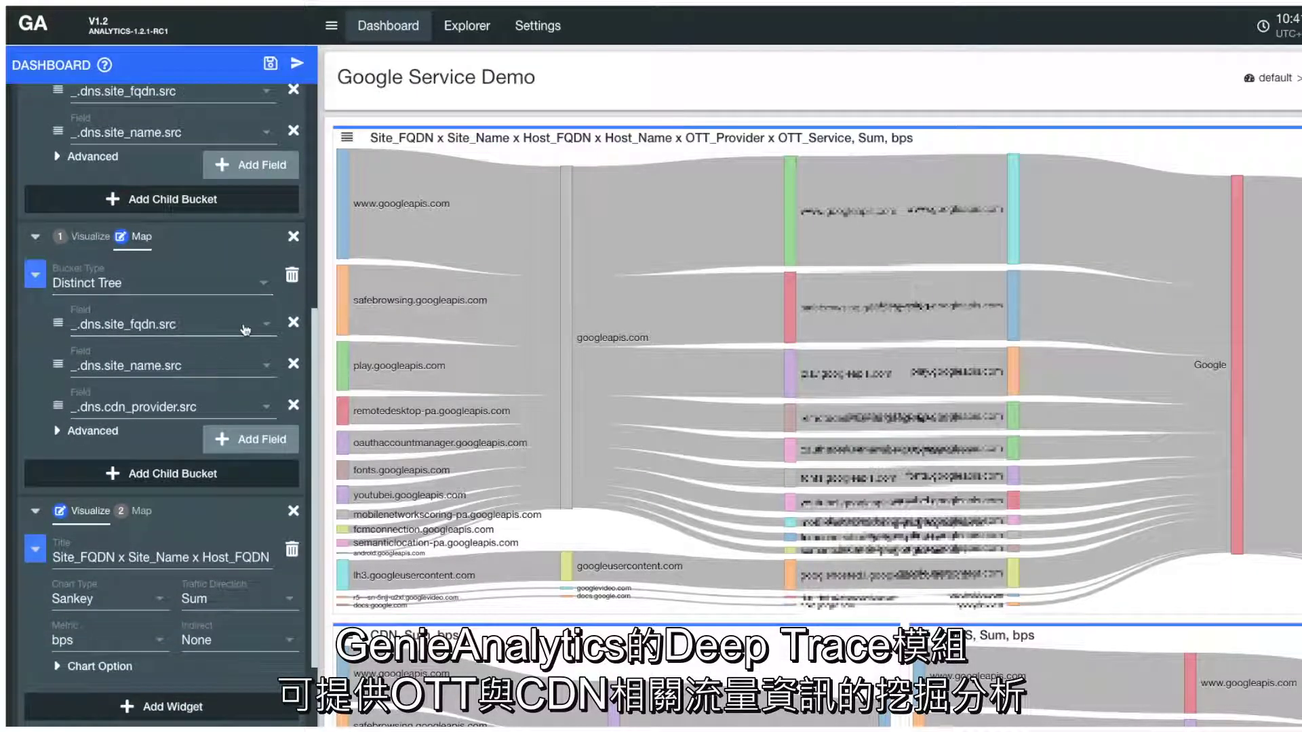
click(263, 331)
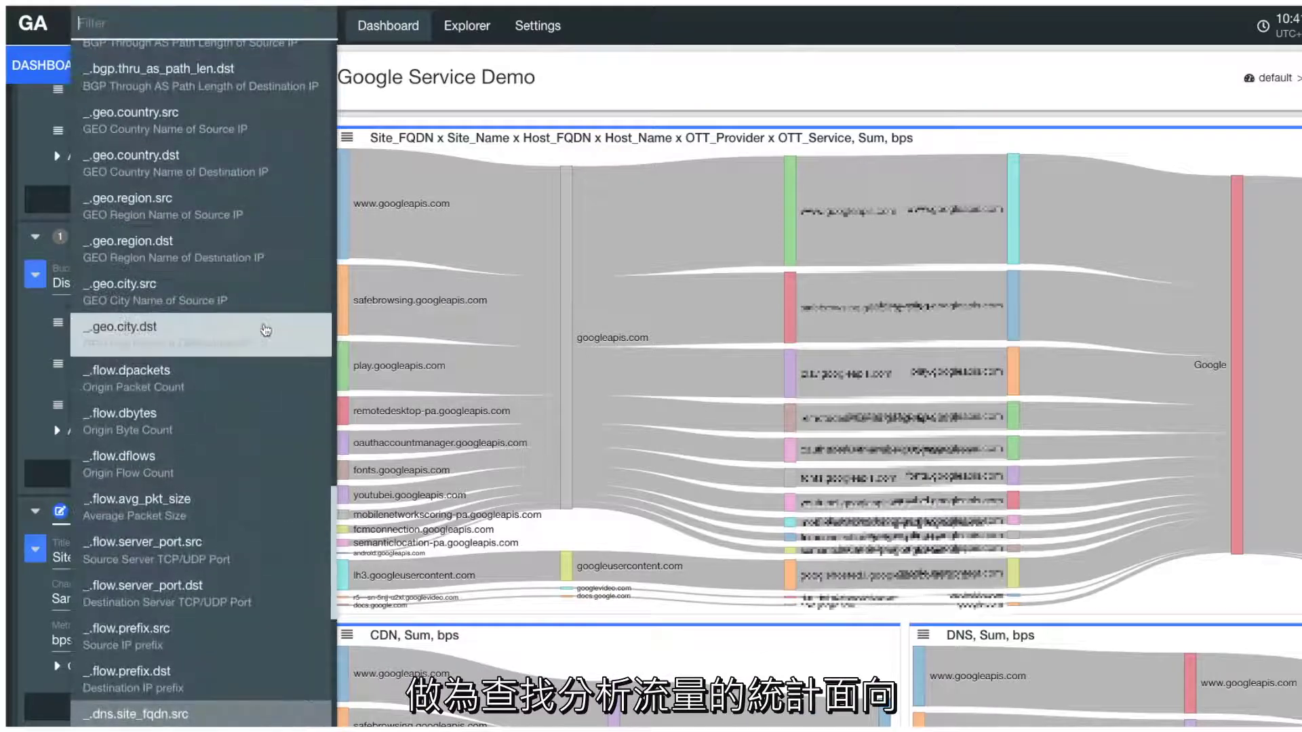
scroll(265, 312, down, 5)
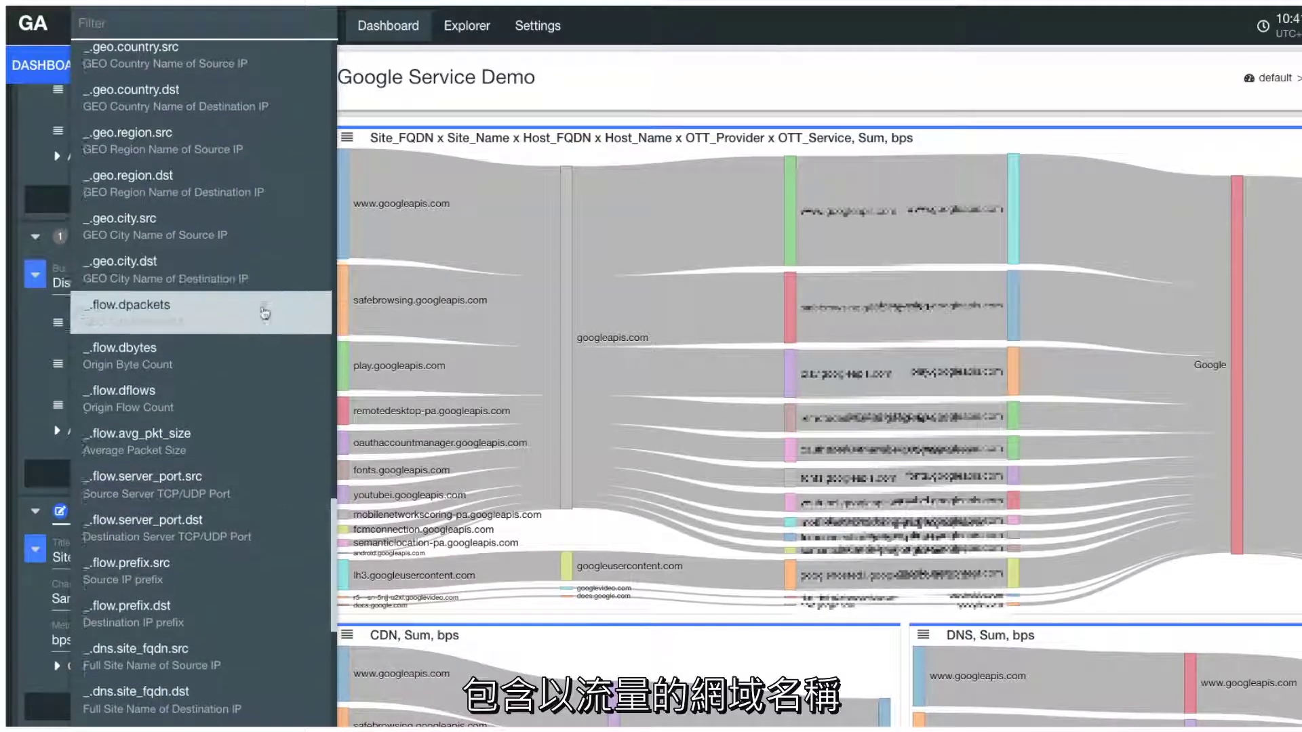
scroll(247, 285, down, 15)
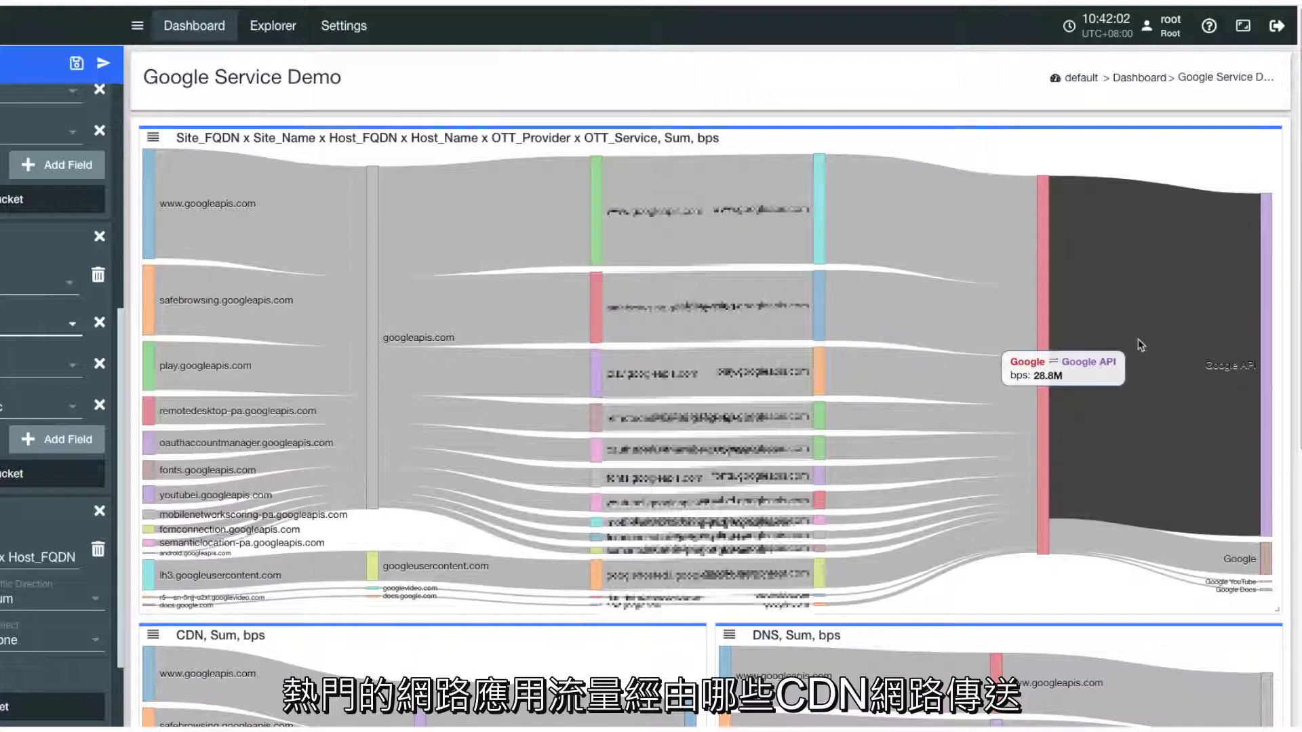
scroll(1138, 343, down, 2)
scroll(1139, 345, down, 1)
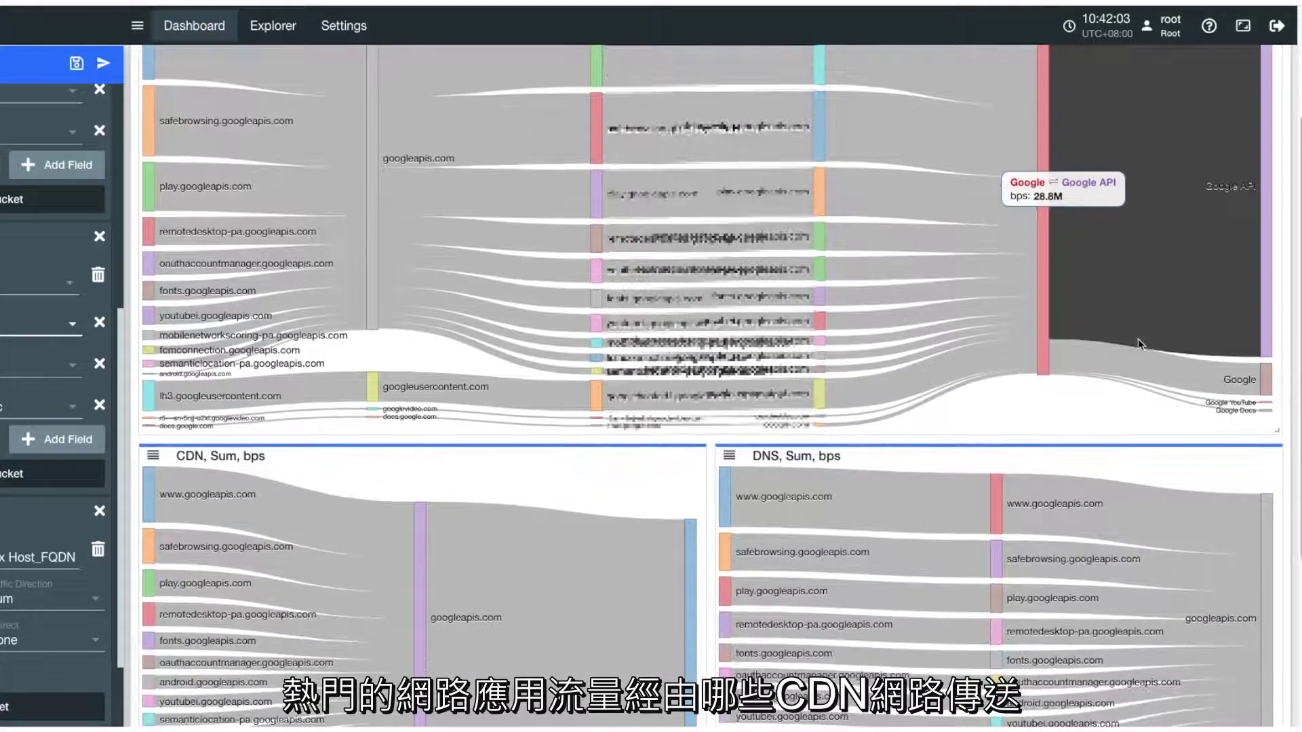
scroll(1139, 344, down, 3)
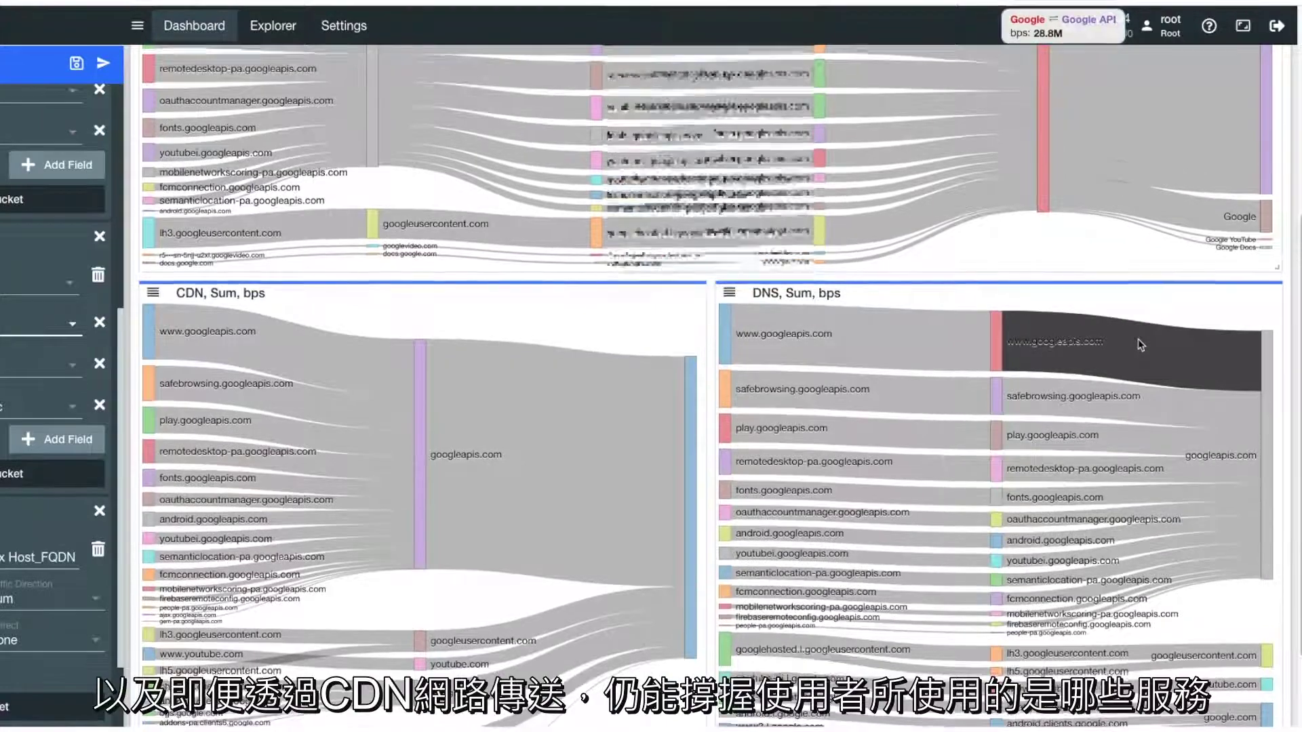
scroll(1141, 345, down, 2)
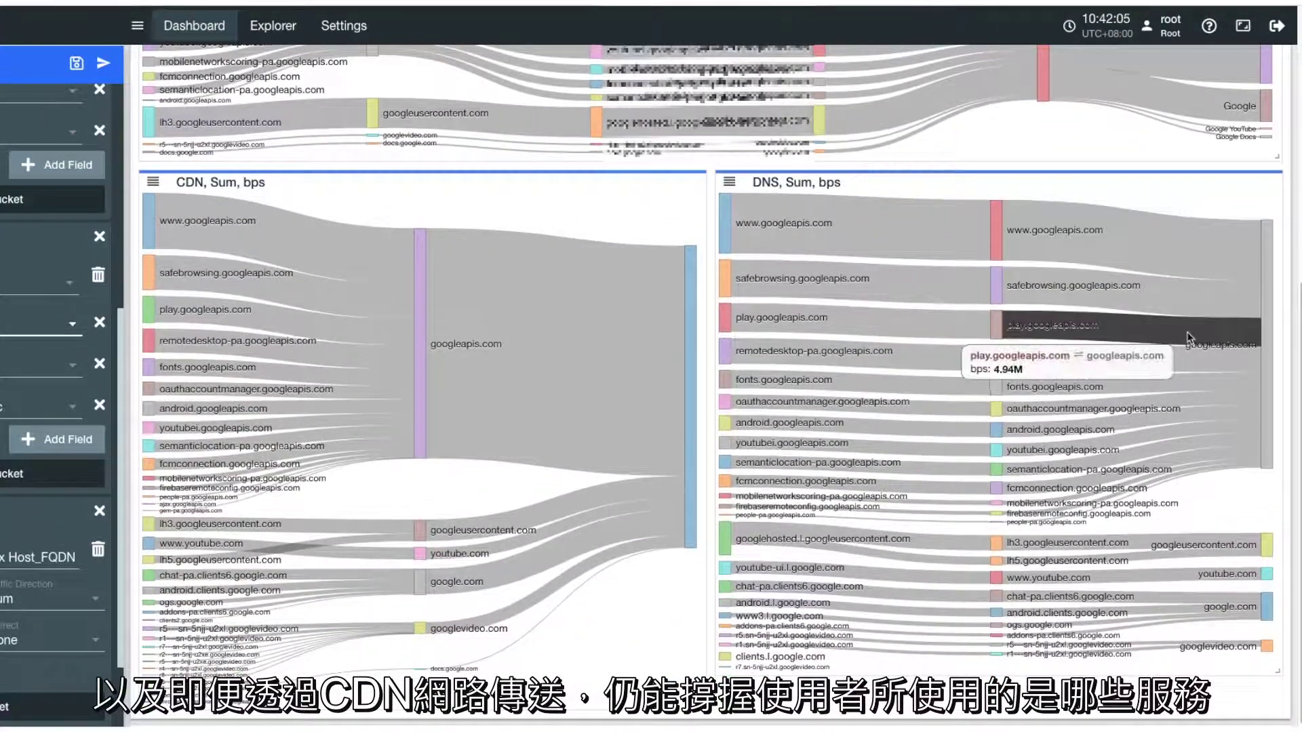